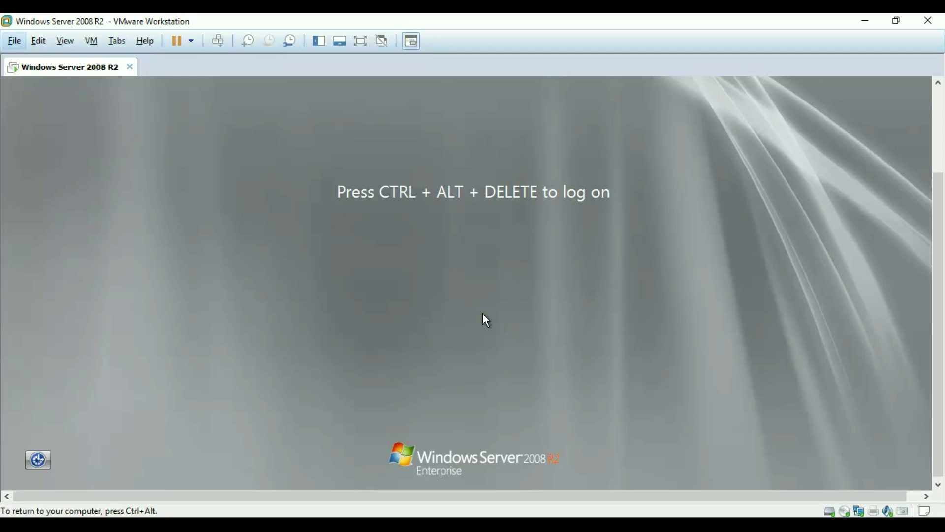
Log on to the Windows Server 2008 R2 VM as Administrator using the account password
{"action": "key", "text": "ctrl+alt+Insert"}
{"action": "left_click", "coordinate": [484, 276]}
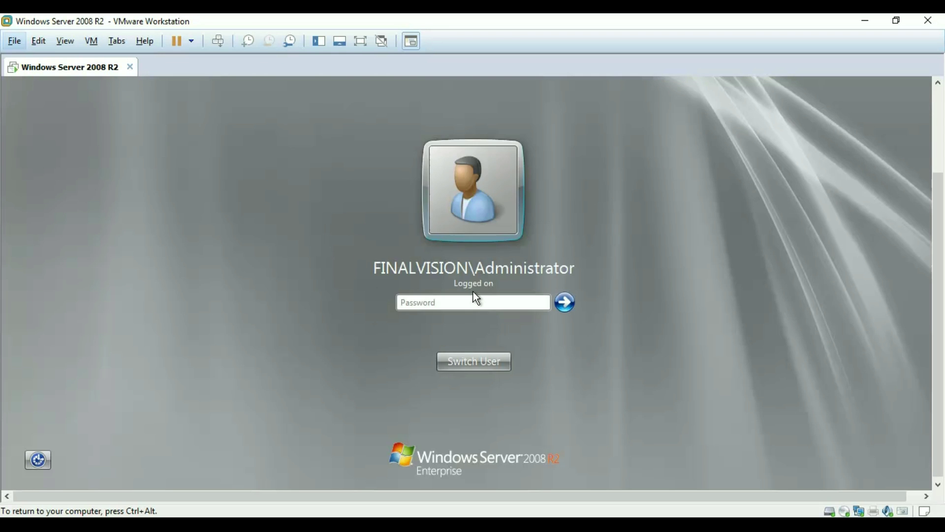
{"action": "type", "text": "P@ssw0rd123"}
{"action": "key", "text": "Return"}
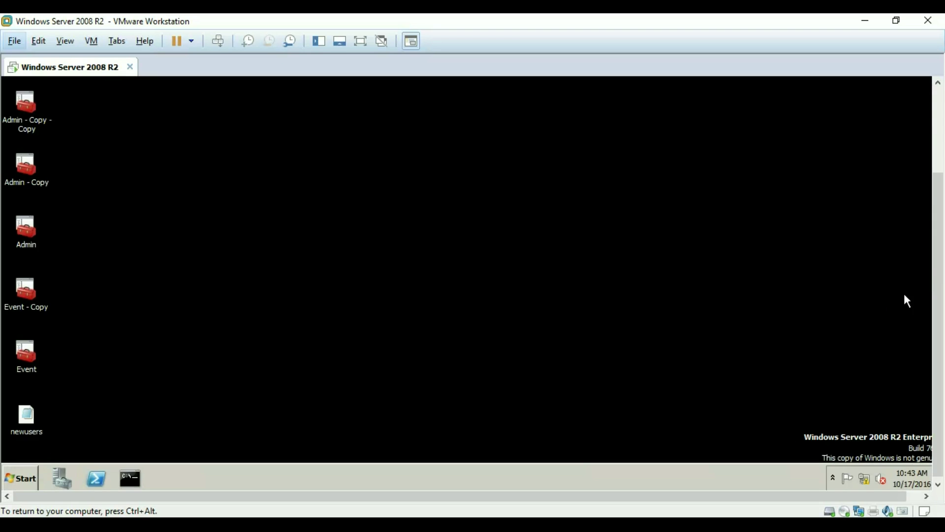
{"action": "left_click_drag", "start_coordinate": [941, 258], "coordinate": [933, 330]}
{"action": "left_click", "coordinate": [911, 340]}
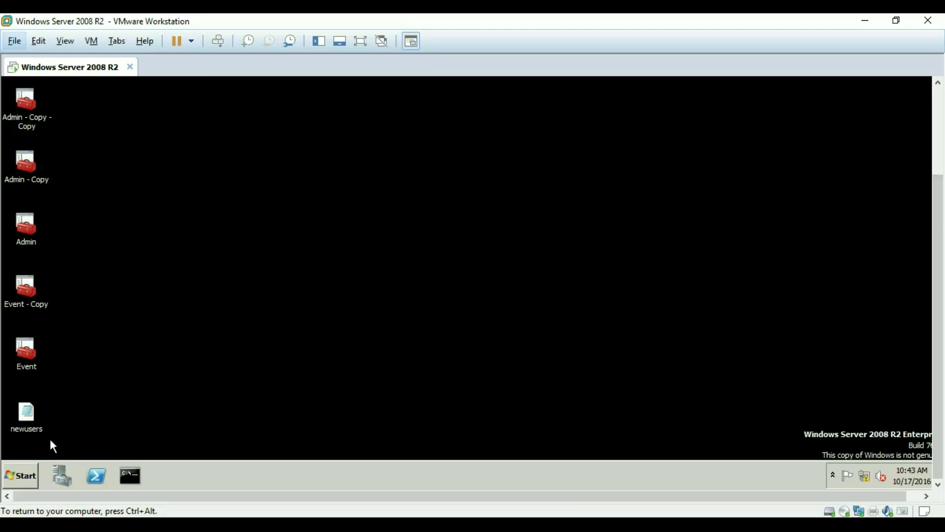
Launch Group Policy Management and expand the forest down to the Finalvision.com domain
{"action": "left_click", "coordinate": [21, 475]}
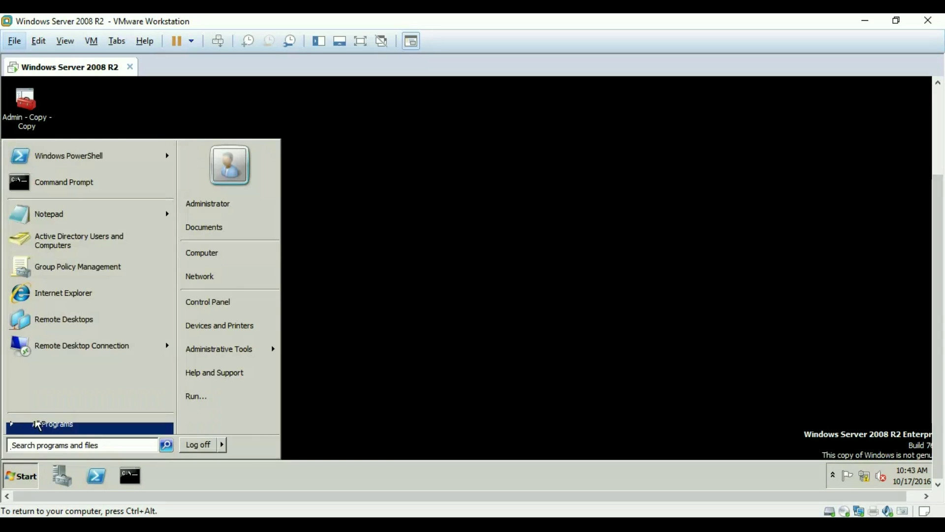
{"action": "left_click", "coordinate": [80, 268]}
{"action": "left_click", "coordinate": [149, 184]}
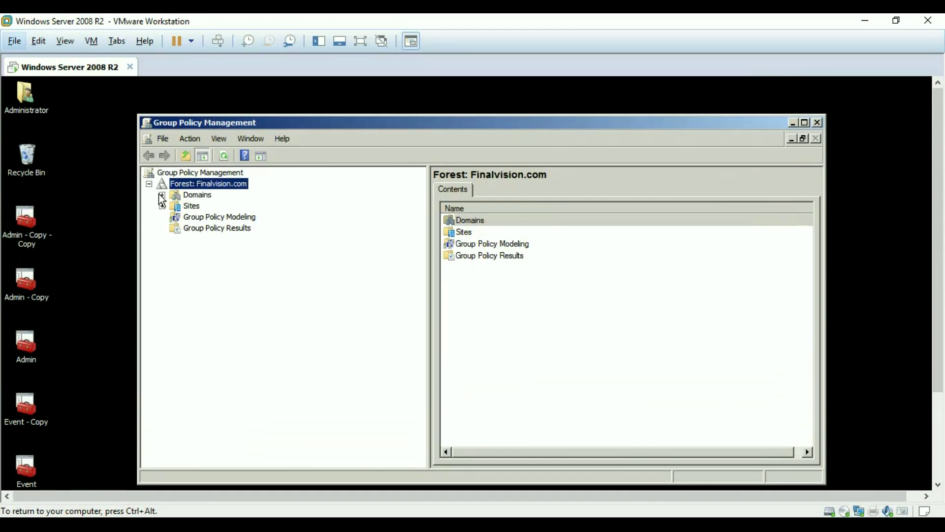
{"action": "left_click", "coordinate": [162, 195]}
{"action": "left_click", "coordinate": [175, 206]}
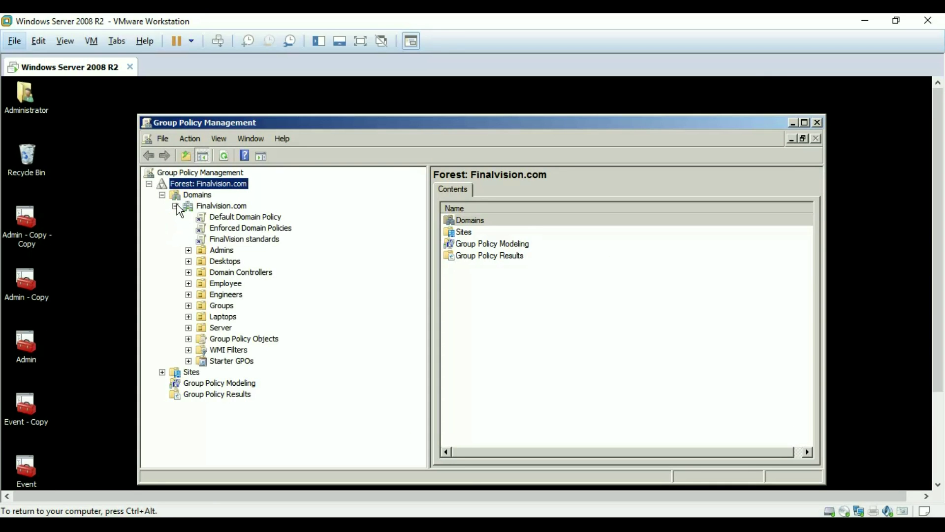
Try creating a GPO named 'FinalVision standards', find it already exists, and cancel
{"action": "right_click", "coordinate": [226, 339]}
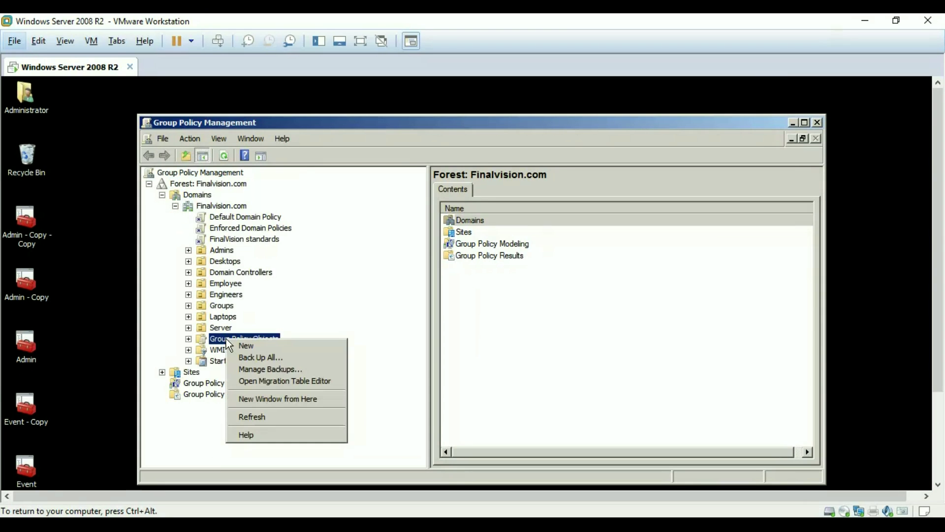
{"action": "left_click", "coordinate": [270, 345]}
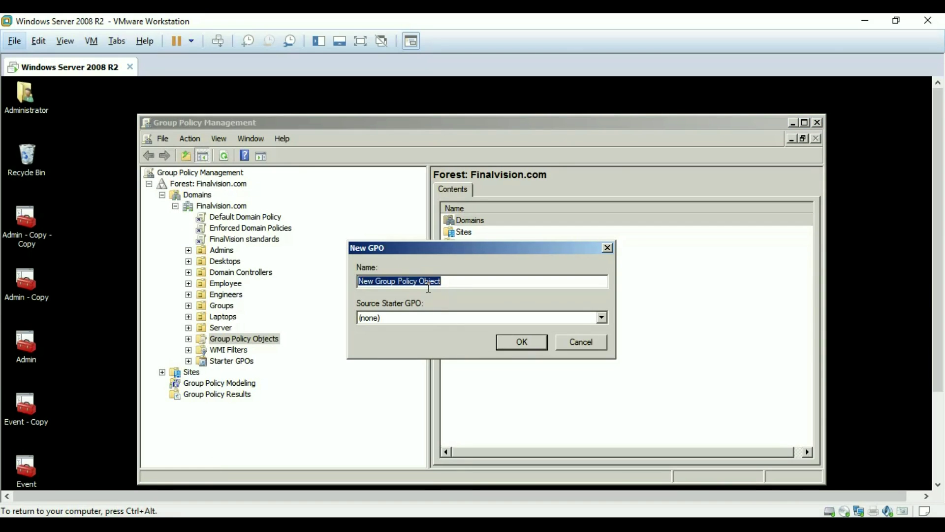
{"action": "type", "text": "FinalVision standards"}
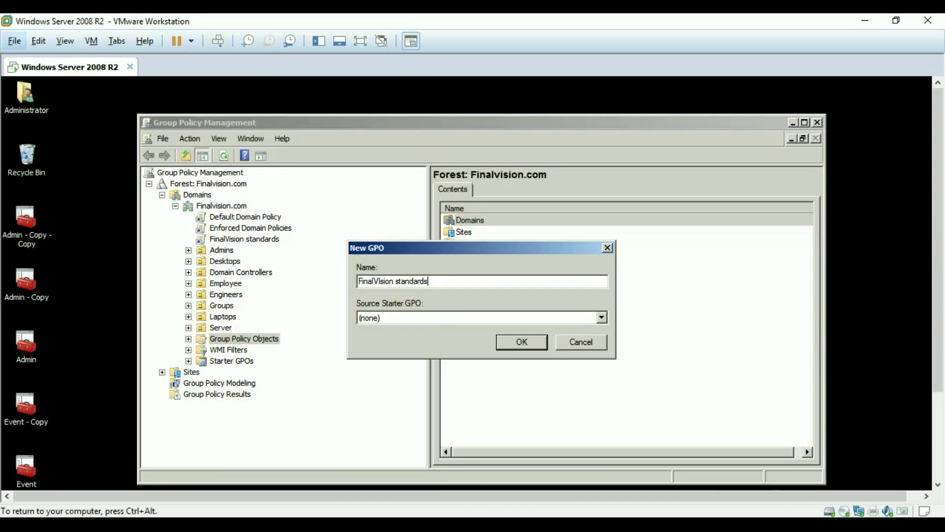
{"action": "left_click", "coordinate": [525, 342]}
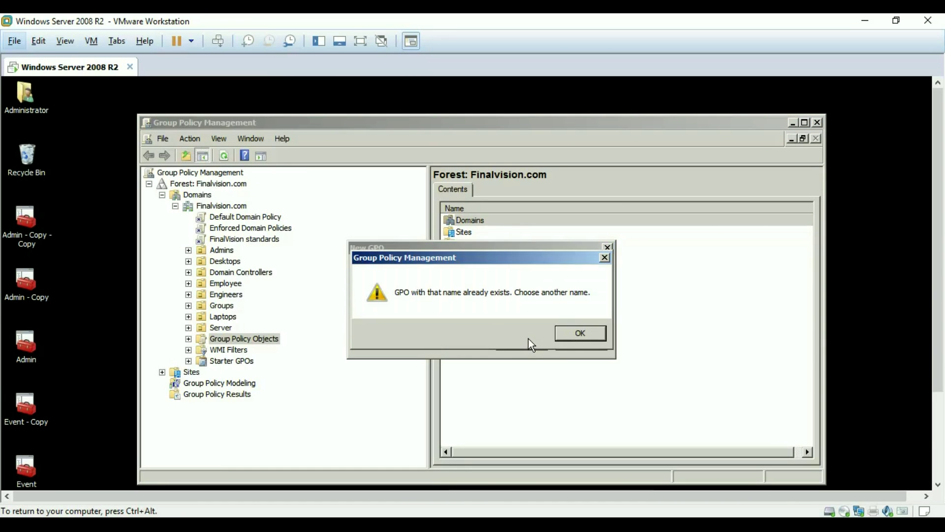
{"action": "left_click", "coordinate": [566, 335]}
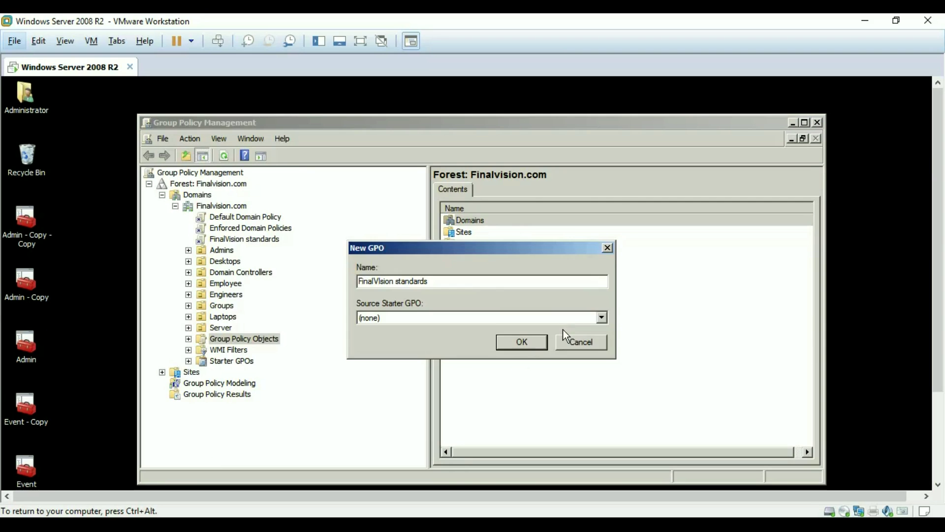
{"action": "left_click", "coordinate": [607, 247]}
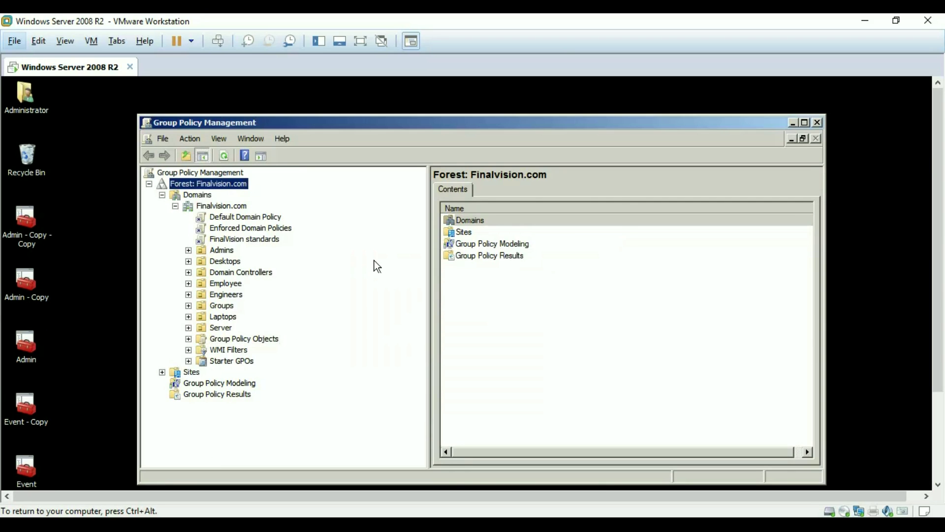
Open the FinalVision standards GPO in Group Policy Management Editor
{"action": "left_click", "coordinate": [189, 339]}
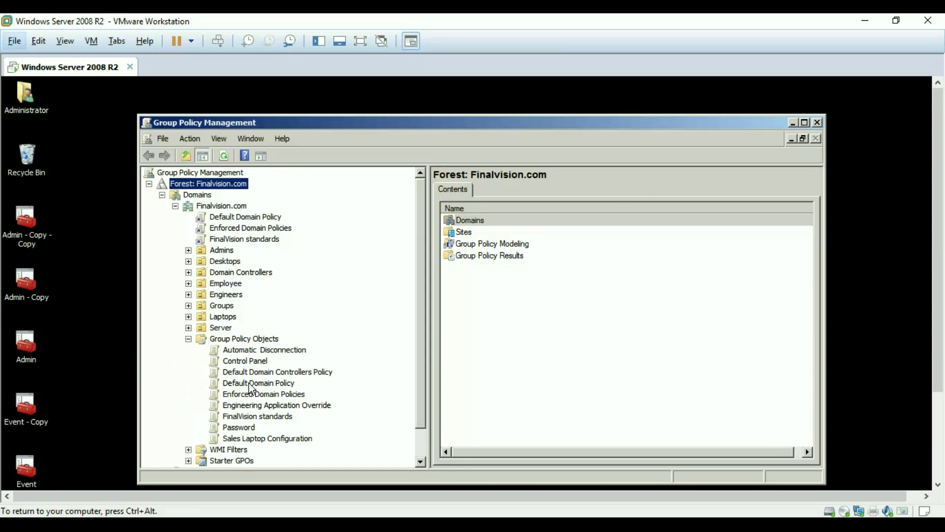
{"action": "right_click", "coordinate": [247, 417]}
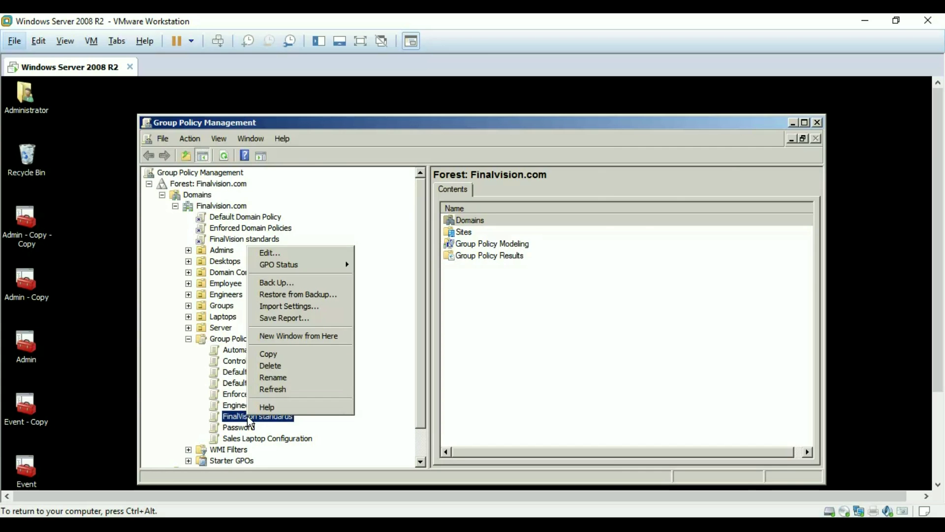
{"action": "left_click", "coordinate": [260, 254]}
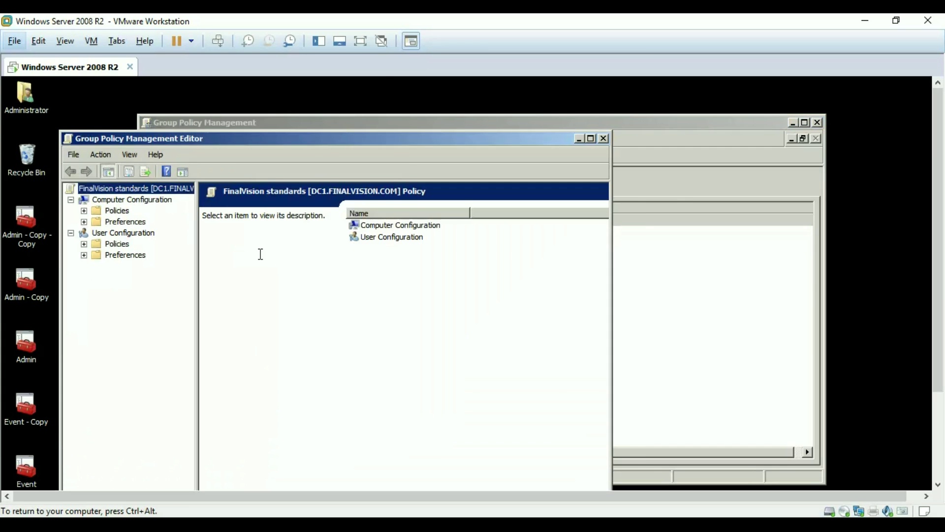
Review the GPO's comment on the Comment tab of the root node's properties
{"action": "right_click", "coordinate": [144, 188]}
{"action": "left_click", "coordinate": [199, 237]}
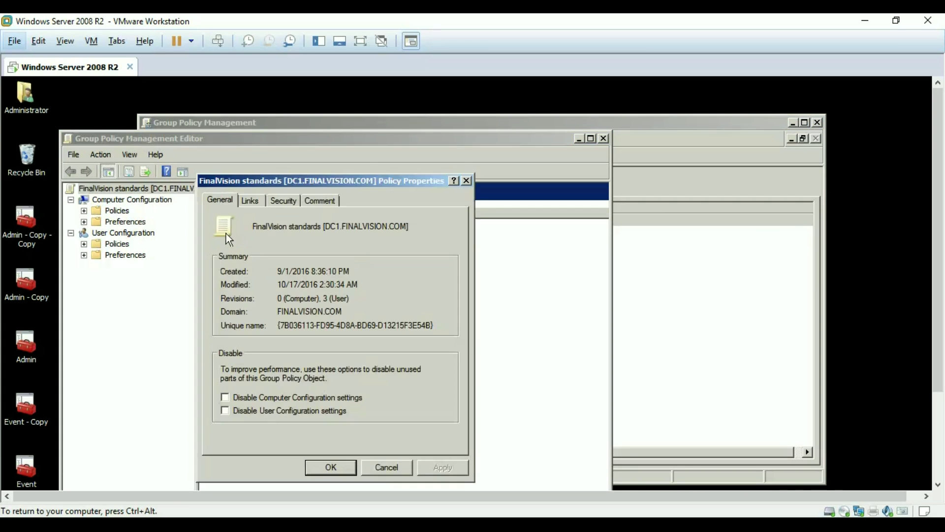
{"action": "left_click", "coordinate": [321, 201]}
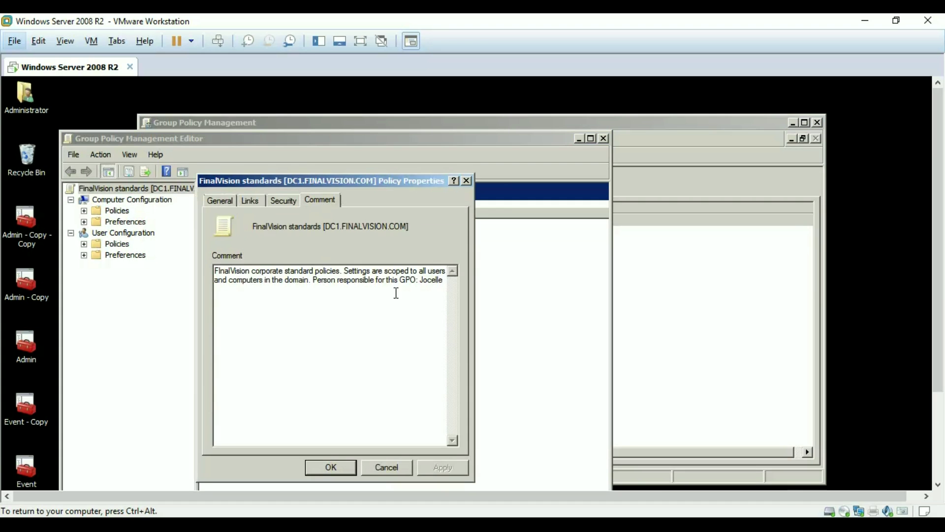
{"action": "left_click_drag", "start_coordinate": [443, 281], "coordinate": [202, 262]}
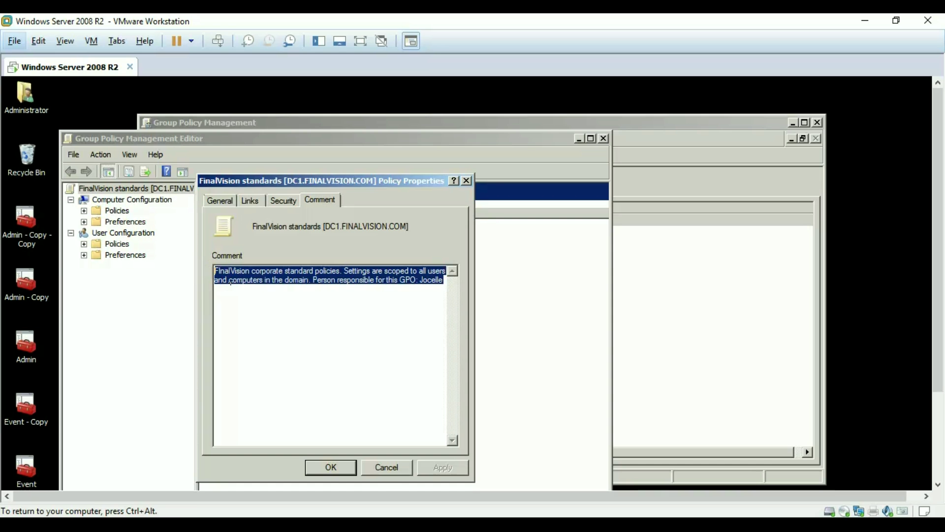
{"action": "left_click", "coordinate": [338, 465]}
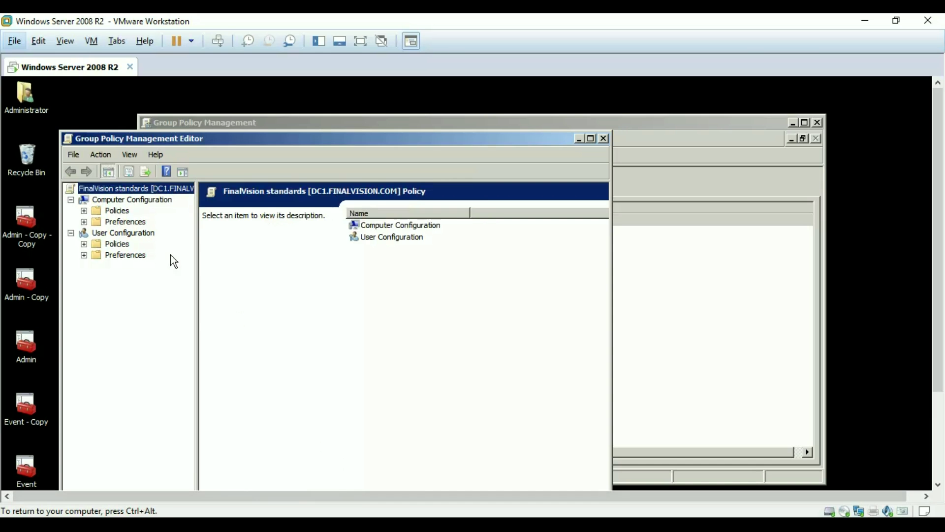
Expand User Configuration > Policies, widen the tree pane, and bring up Administrative Templates filter options
{"action": "left_click", "coordinate": [84, 244]}
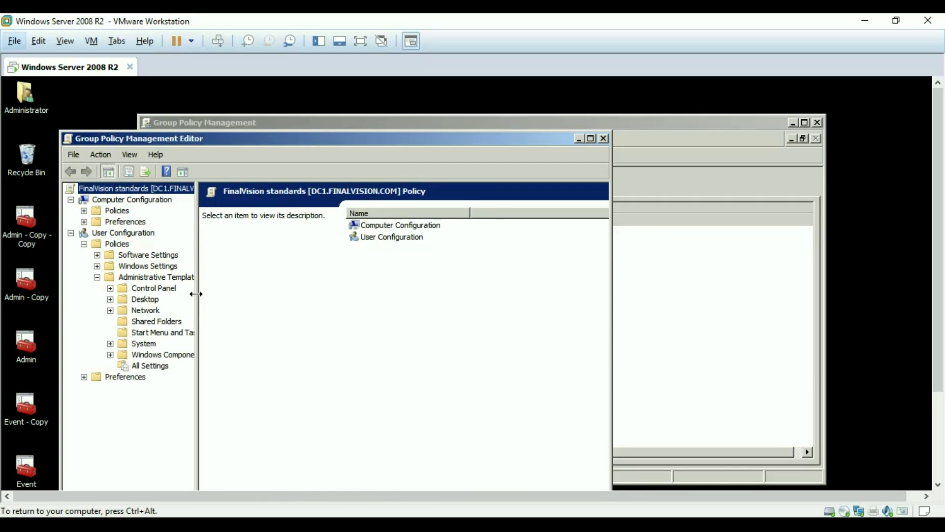
{"action": "left_click_drag", "start_coordinate": [196, 293], "coordinate": [334, 312]}
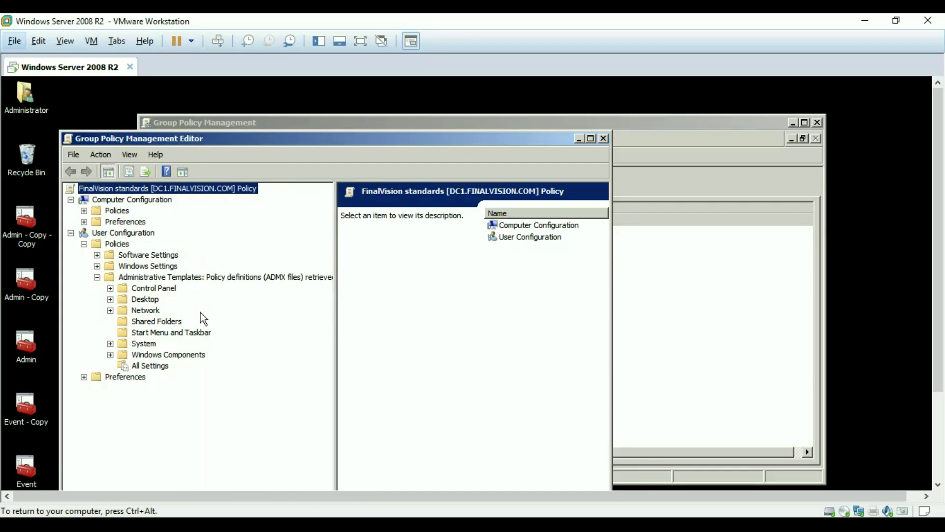
{"action": "right_click", "coordinate": [136, 276]}
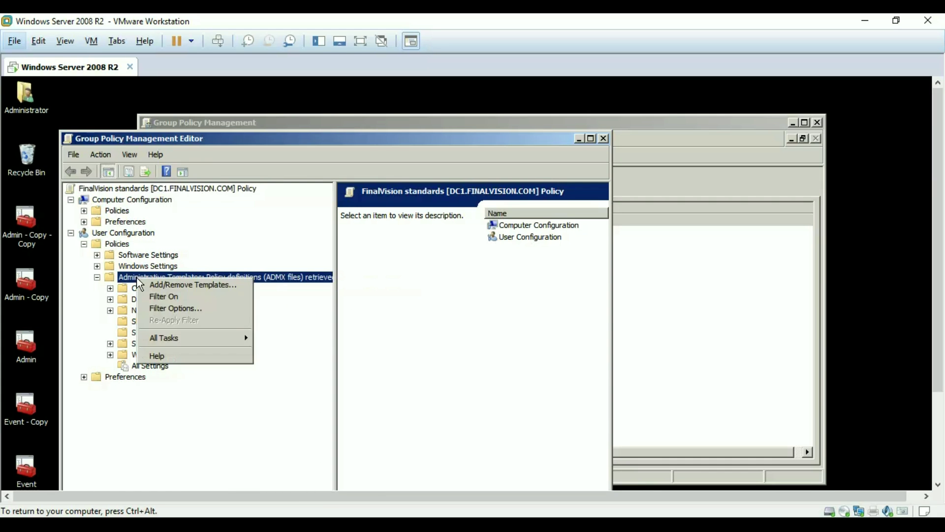
{"action": "left_click", "coordinate": [158, 309]}
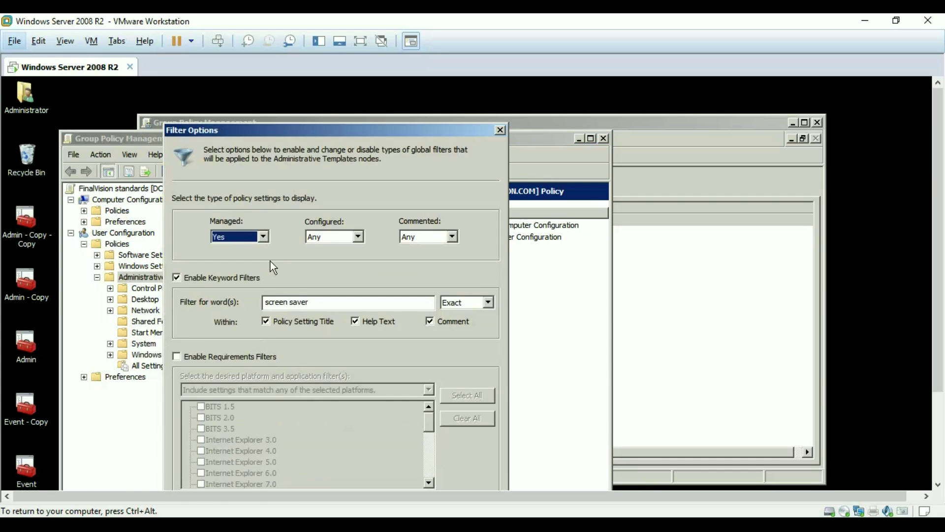
Apply a Managed-only filter with the exact keyword 'screen saver'
{"action": "left_click", "coordinate": [176, 278]}
{"action": "left_click", "coordinate": [176, 278]}
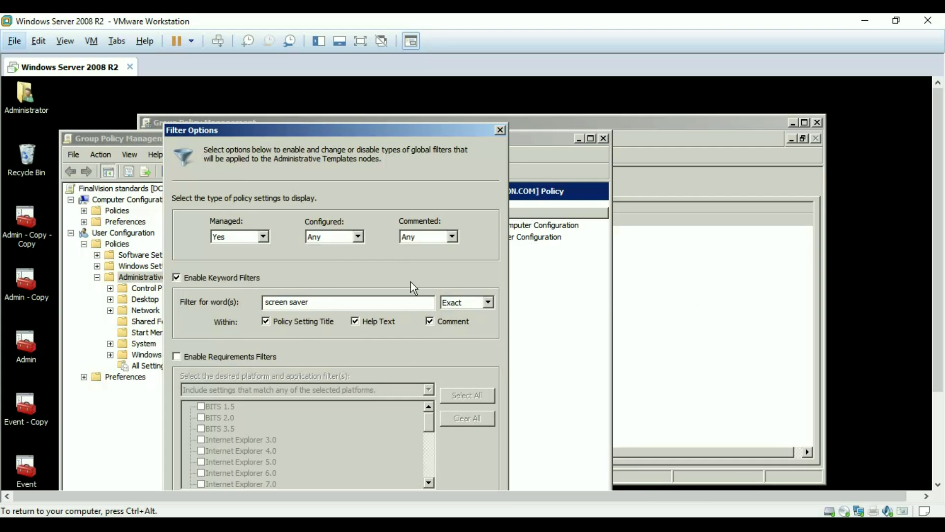
{"action": "left_click", "coordinate": [464, 303]}
{"action": "left_click", "coordinate": [460, 325]}
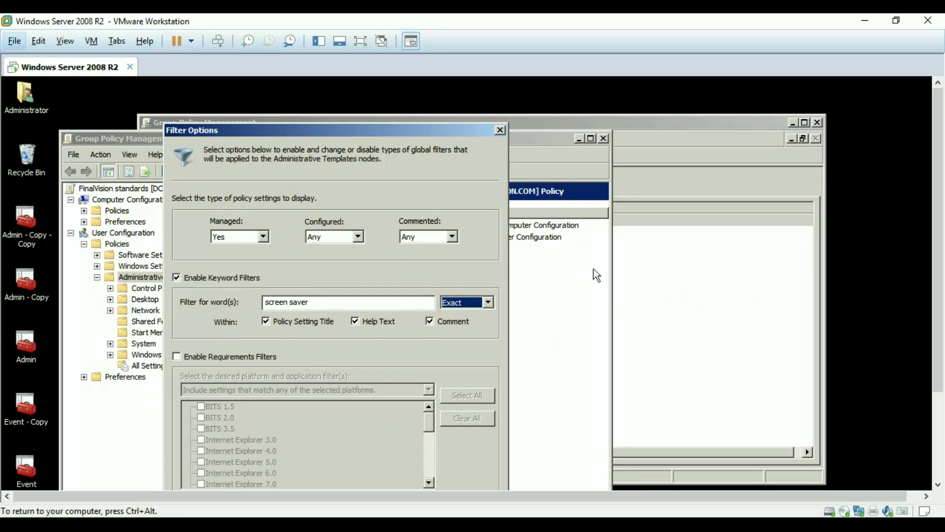
{"action": "scroll", "coordinate": [938, 281], "scroll_direction": "down", "scroll_amount": 3}
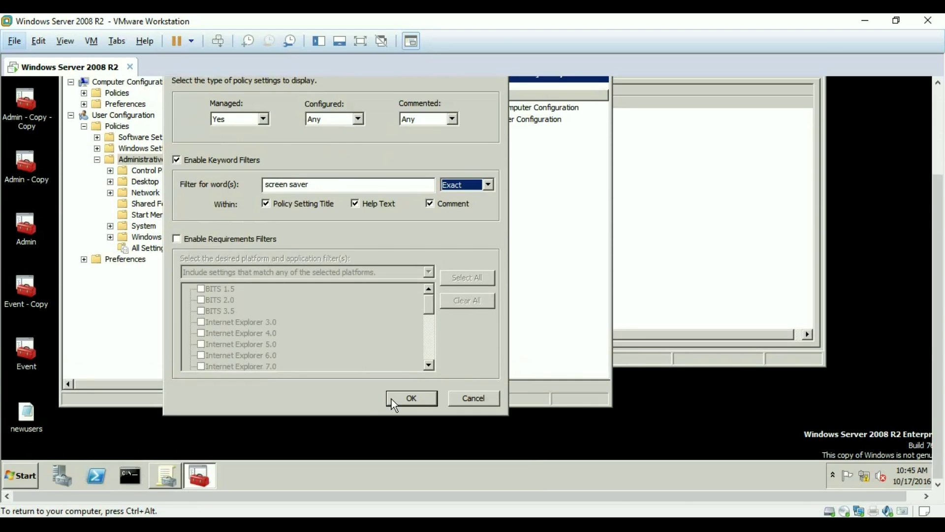
{"action": "left_click", "coordinate": [392, 400]}
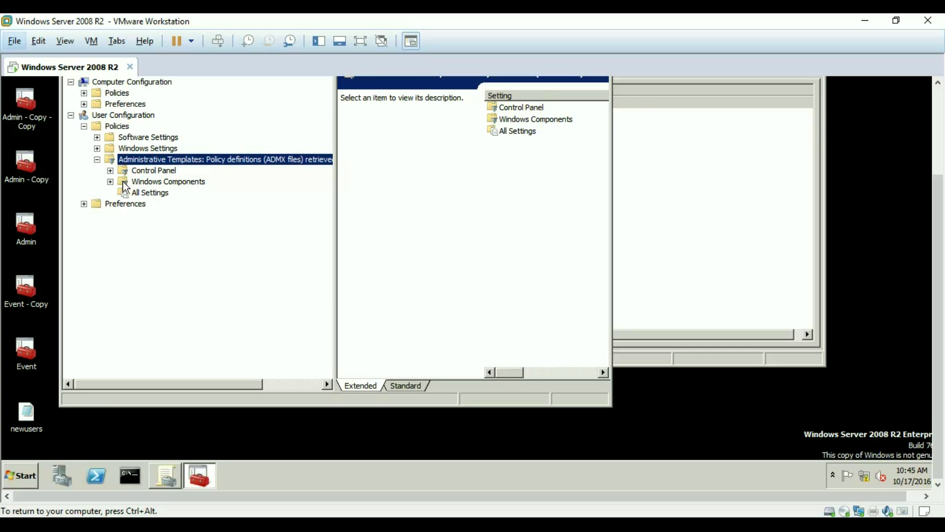
Show Control Panel > Personalization settings and read the Screen saver timeout description
{"action": "left_click", "coordinate": [110, 171]}
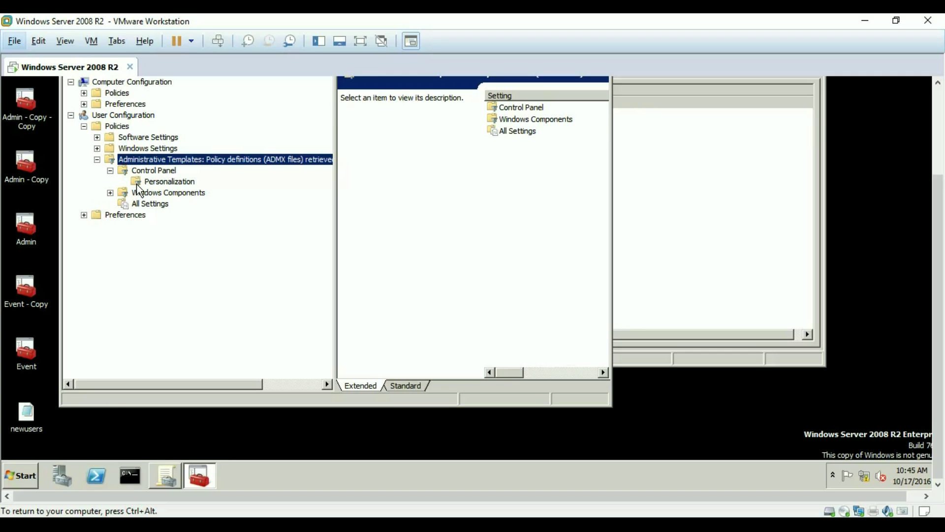
{"action": "left_click", "coordinate": [140, 182]}
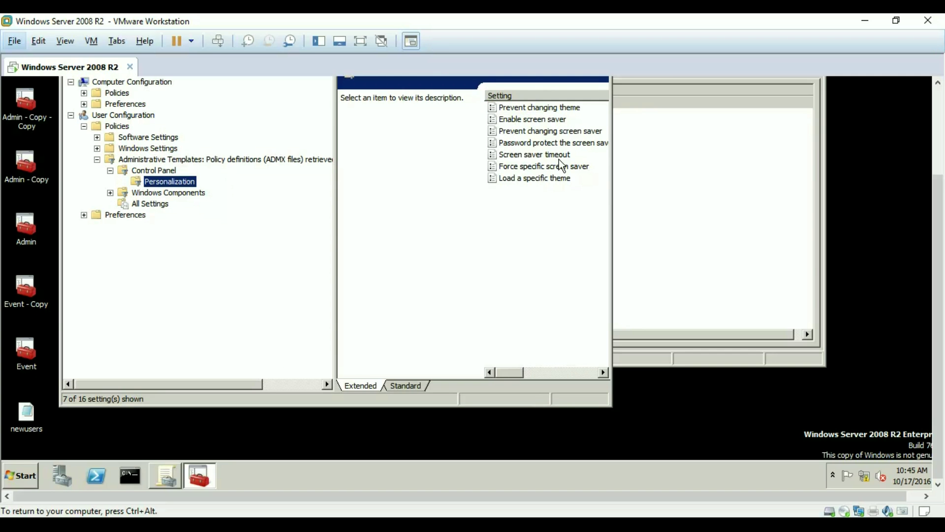
{"action": "left_click_drag", "start_coordinate": [610, 171], "coordinate": [914, 232]}
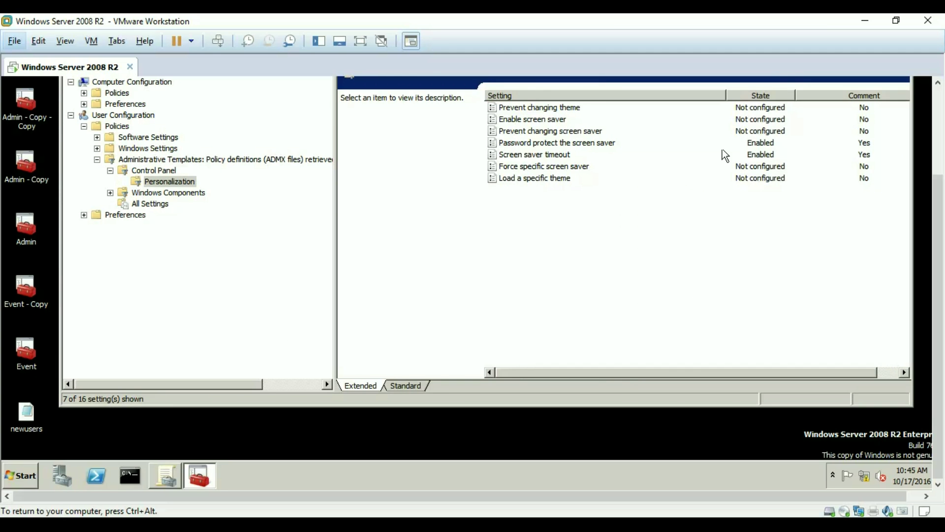
{"action": "left_click", "coordinate": [534, 158]}
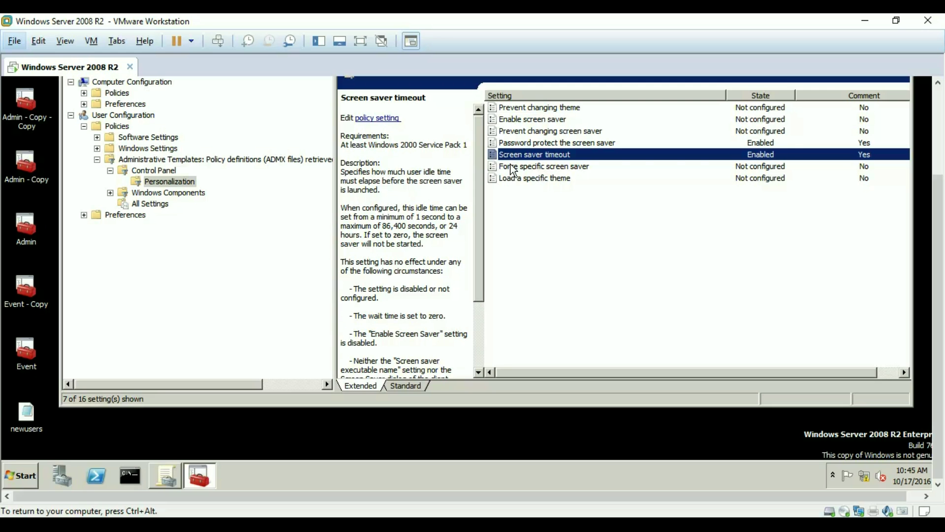
Enable Screen saver timeout at 600 seconds with the corporate security policy comment
{"action": "double_click", "coordinate": [542, 154]}
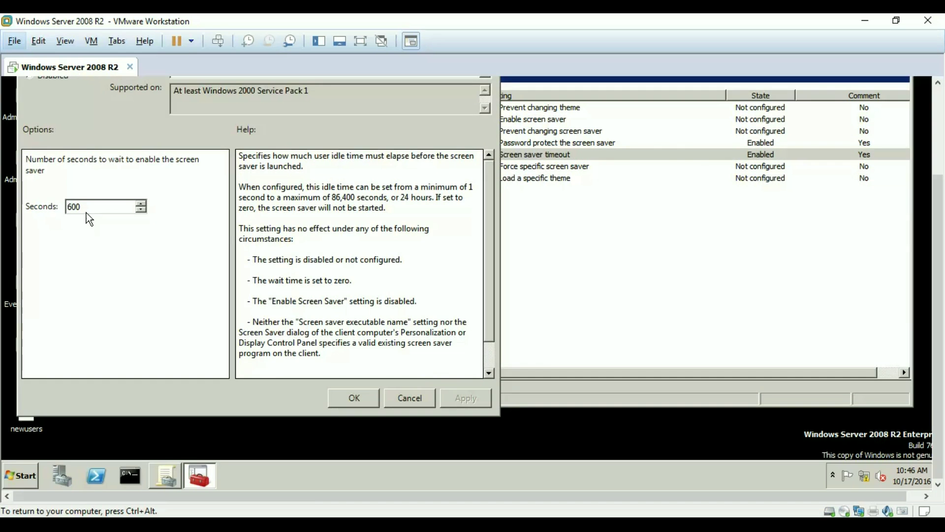
{"action": "left_click_drag", "start_coordinate": [84, 207], "coordinate": [59, 205]}
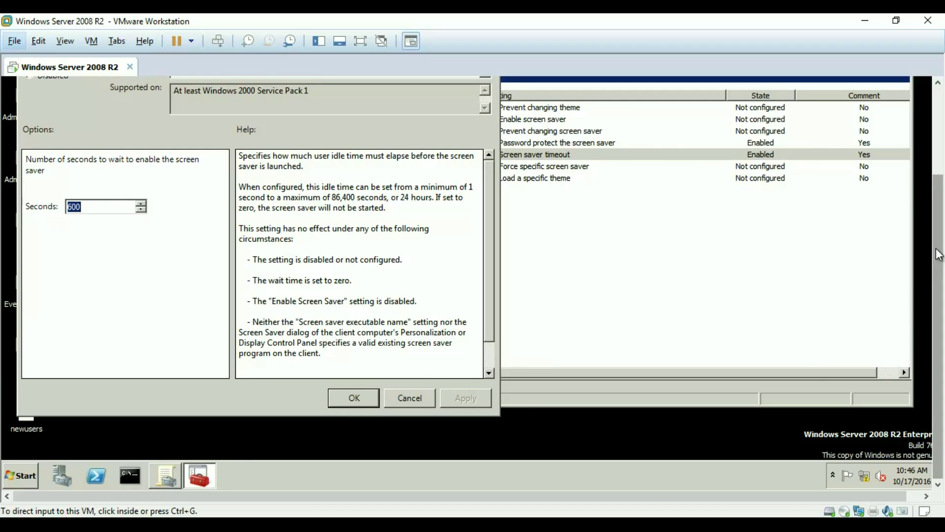
{"action": "left_click_drag", "start_coordinate": [940, 258], "coordinate": [943, 187]}
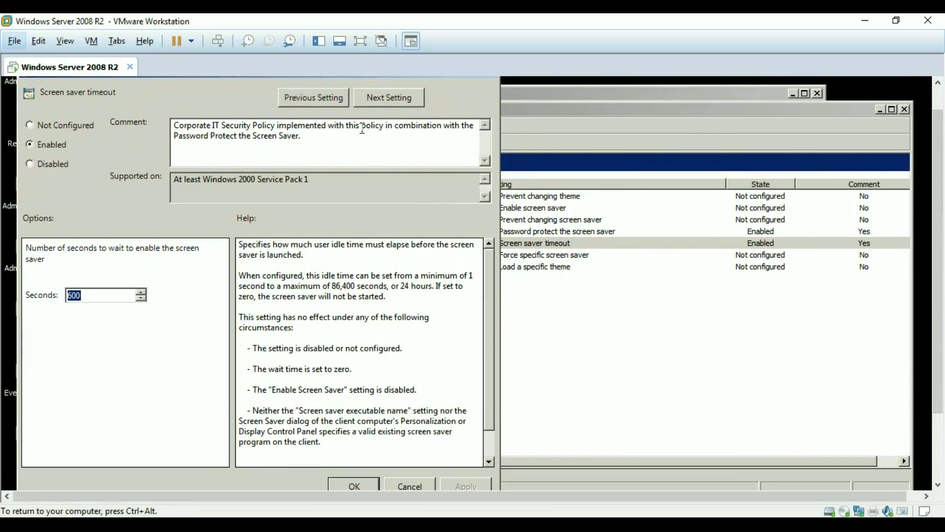
{"action": "left_click_drag", "start_coordinate": [301, 136], "coordinate": [166, 119]}
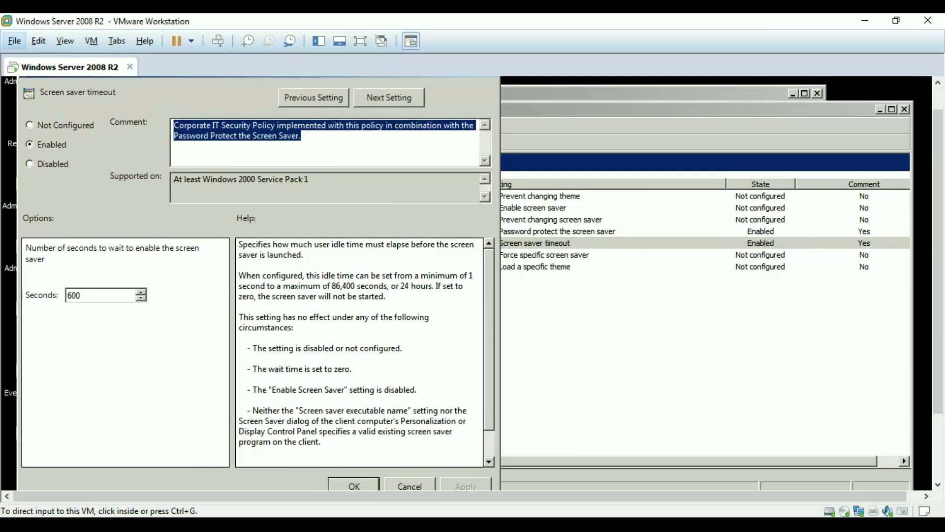
{"action": "left_click_drag", "start_coordinate": [940, 229], "coordinate": [932, 301]}
{"action": "left_click", "coordinate": [450, 385]}
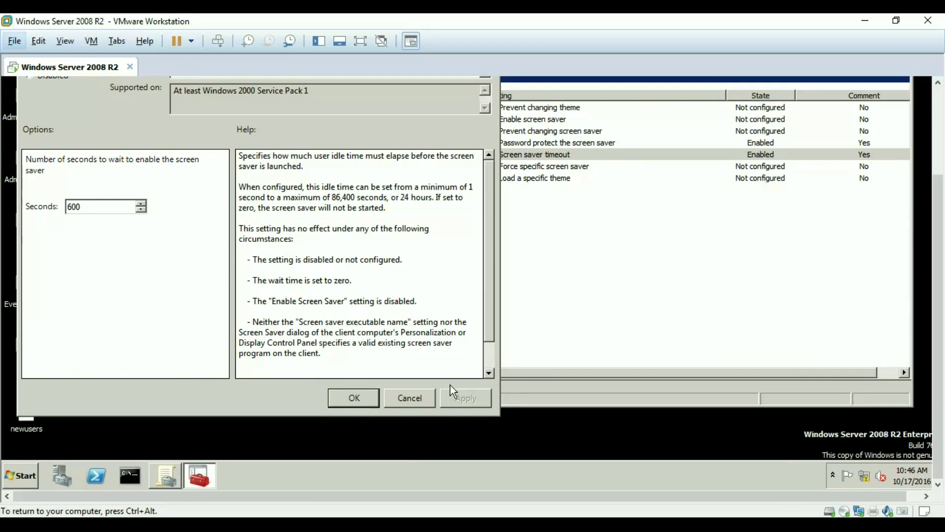
{"action": "scroll", "coordinate": [884, 276], "scroll_direction": "up", "scroll_amount": 3}
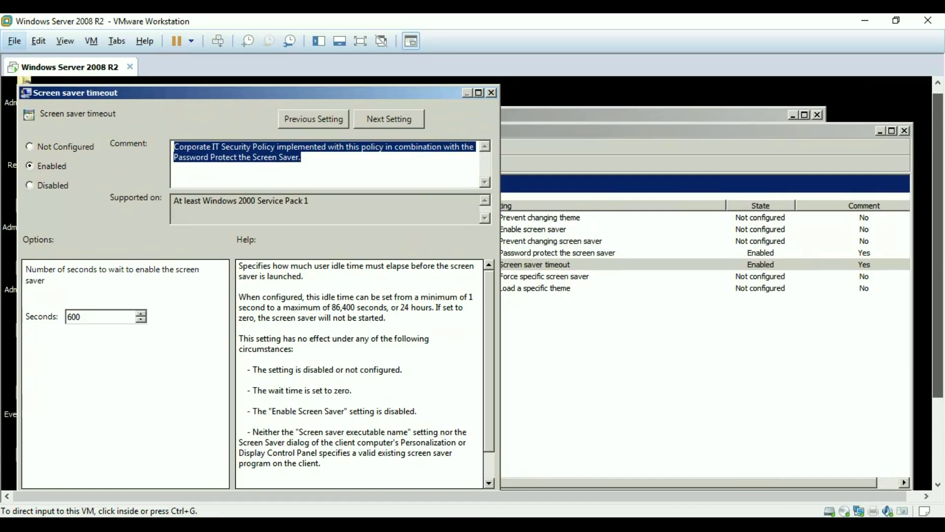
{"action": "scroll", "coordinate": [409, 373], "scroll_direction": "down", "scroll_amount": 3}
{"action": "left_click", "coordinate": [365, 419]}
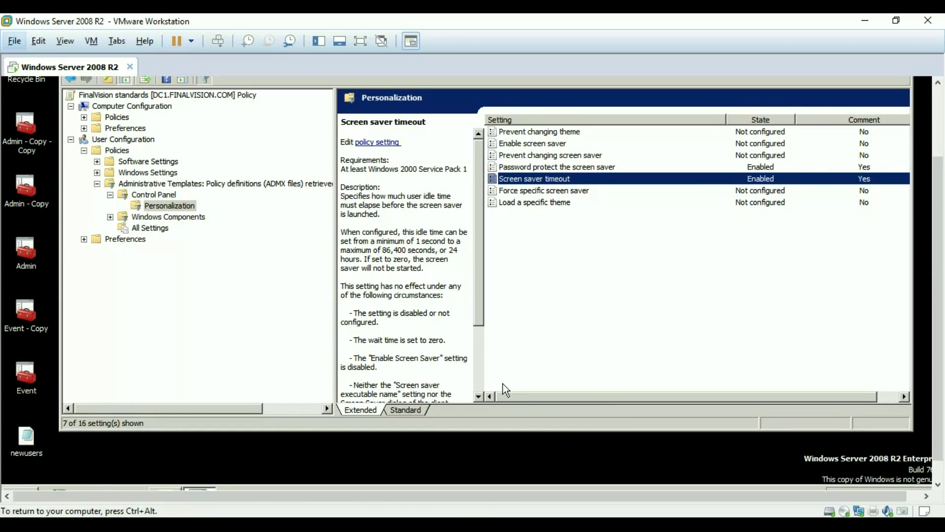
{"action": "left_click_drag", "start_coordinate": [939, 247], "coordinate": [939, 219]}
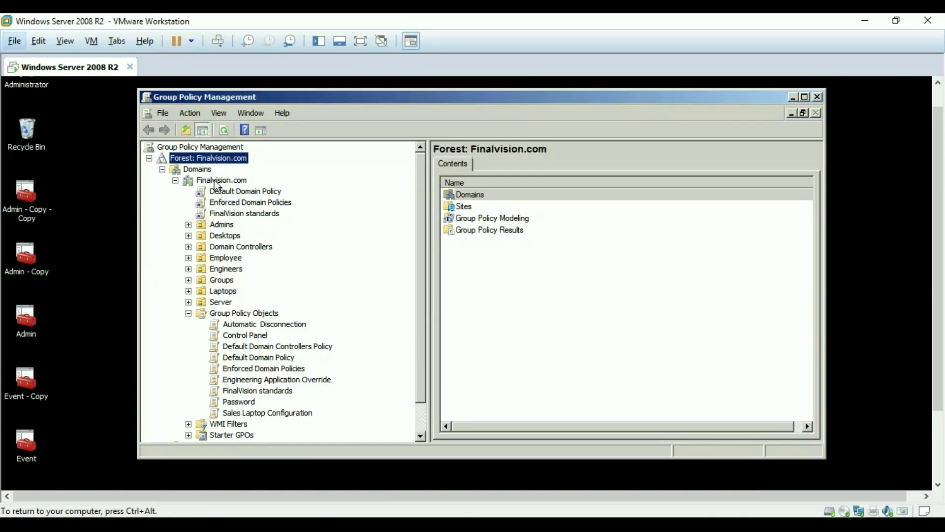
Try linking FinalVision standards to Finalvision.com and dismiss the already-linked notice
{"action": "right_click", "coordinate": [215, 180]}
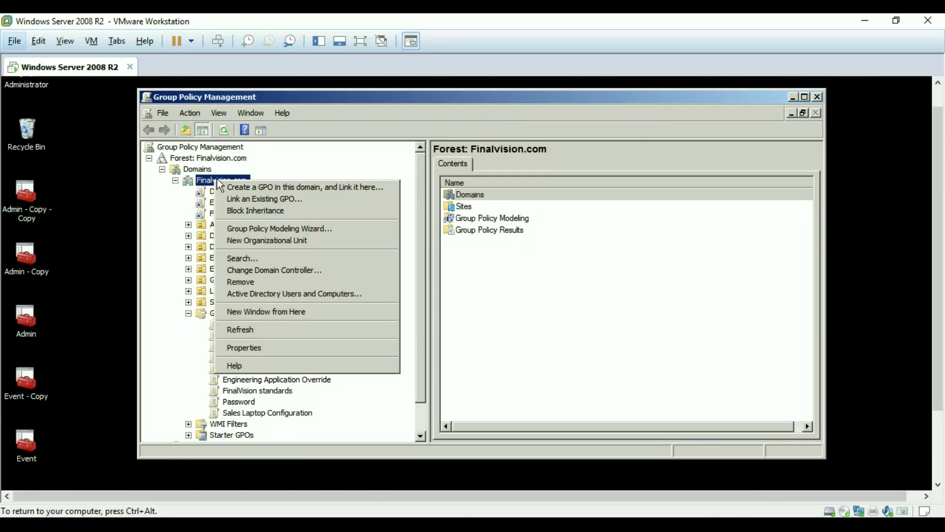
{"action": "left_click", "coordinate": [244, 199]}
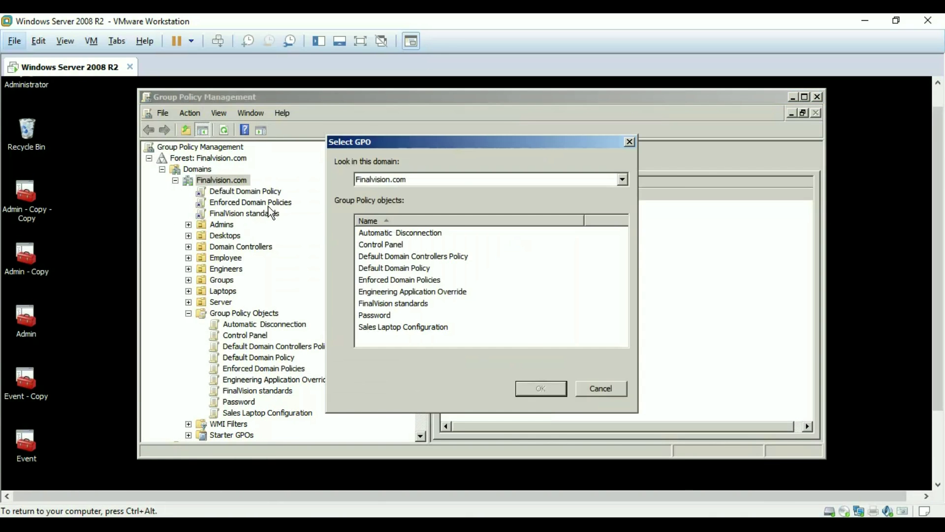
{"action": "left_click", "coordinate": [394, 304]}
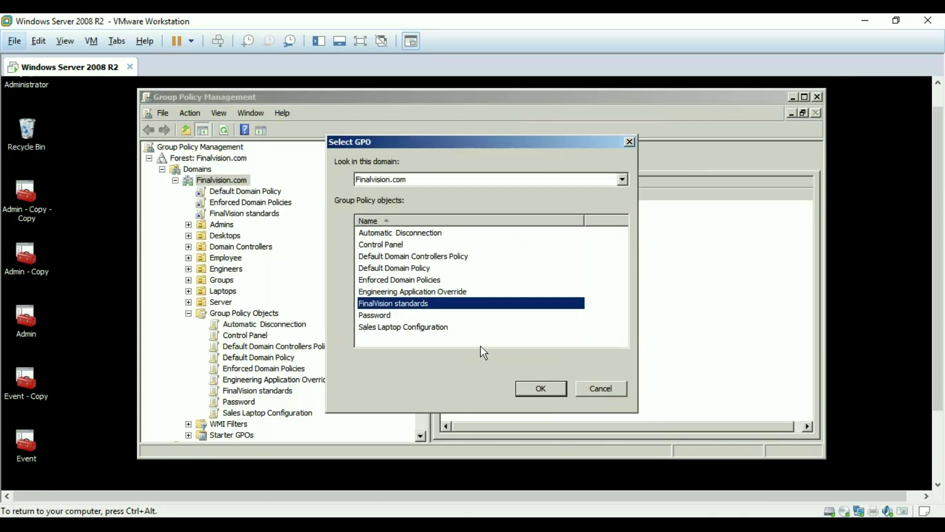
{"action": "left_click", "coordinate": [532, 389]}
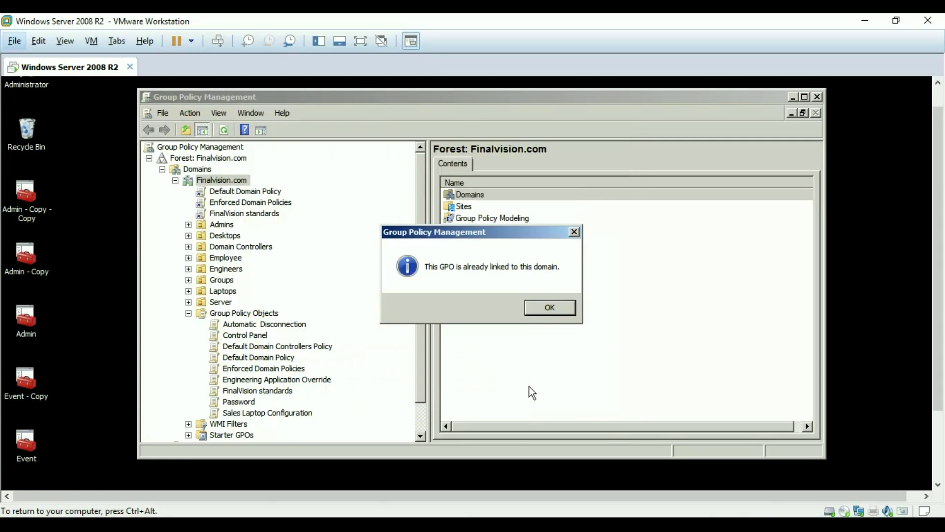
{"action": "left_click", "coordinate": [546, 305]}
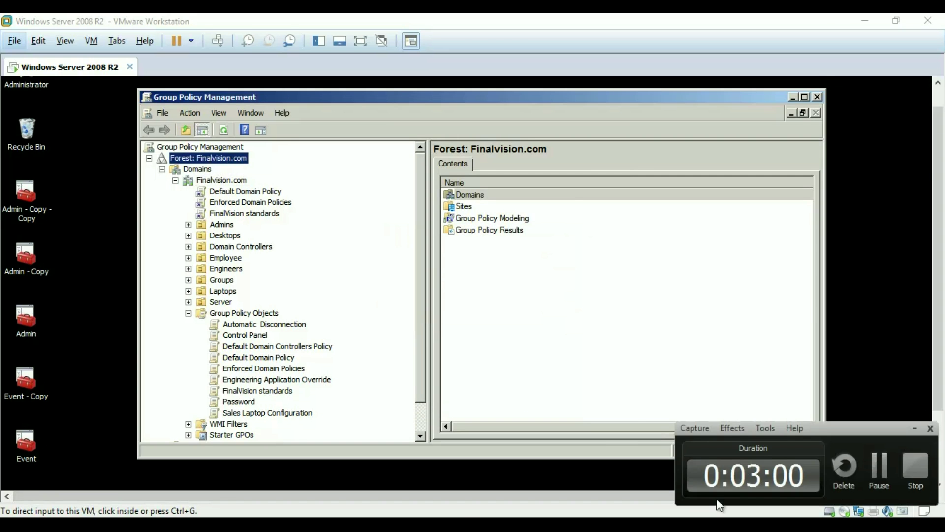
{"action": "left_click", "coordinate": [878, 463]}
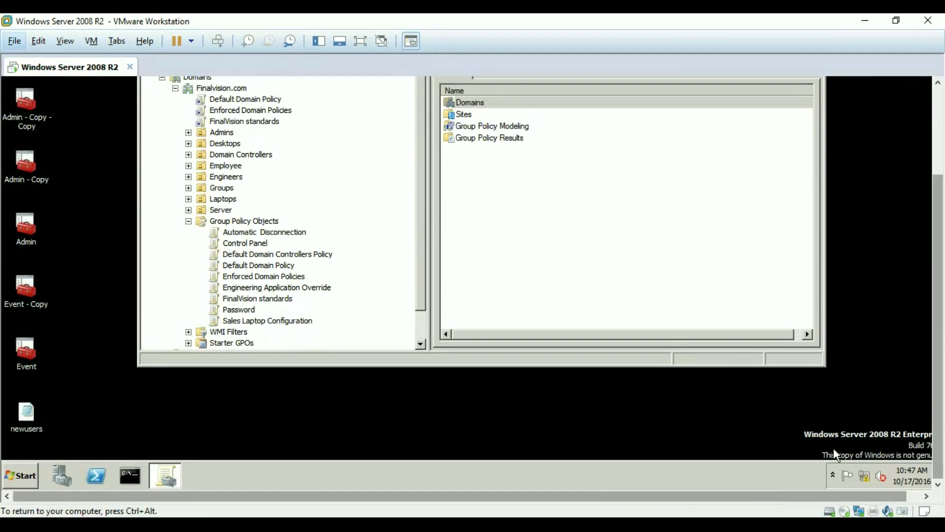
Open Control Panel and get to the Display screen saver settings
{"action": "left_click", "coordinate": [21, 475]}
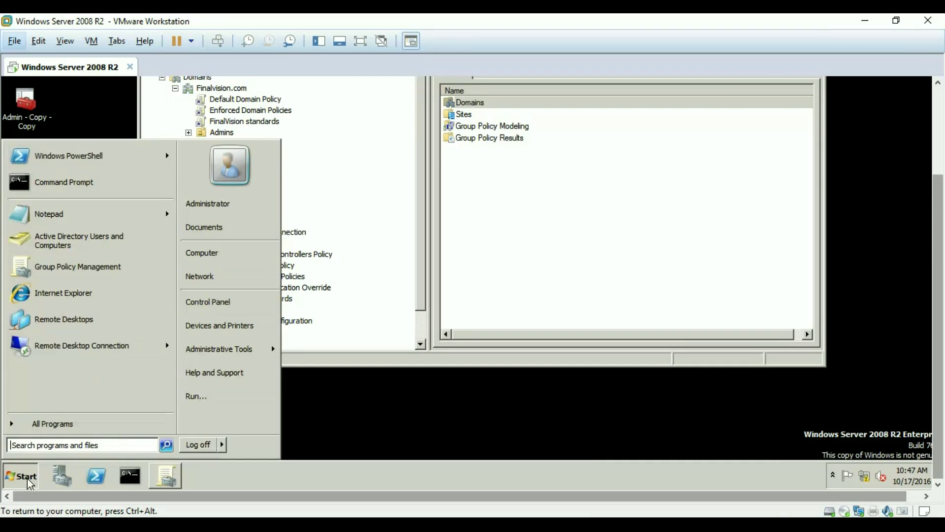
{"action": "left_click", "coordinate": [214, 310]}
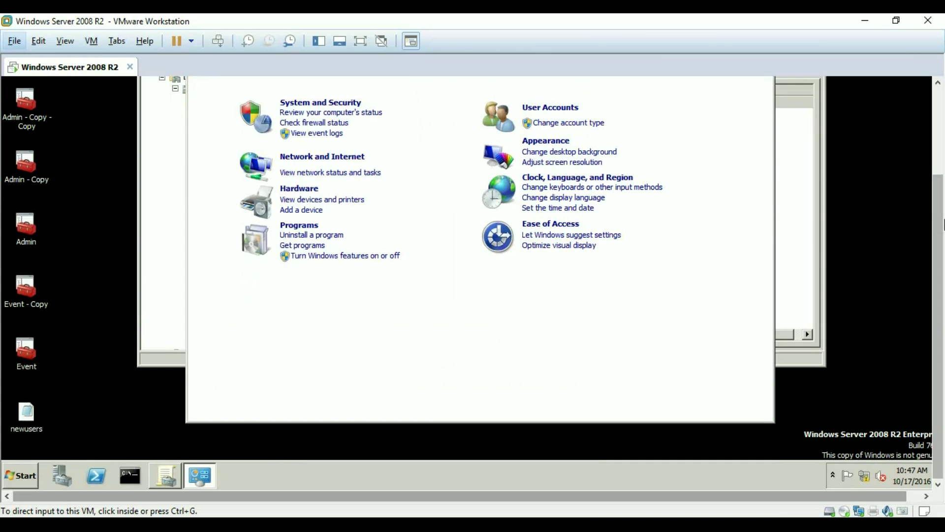
{"action": "left_click_drag", "start_coordinate": [939, 224], "coordinate": [938, 172]}
{"action": "left_click", "coordinate": [827, 194]}
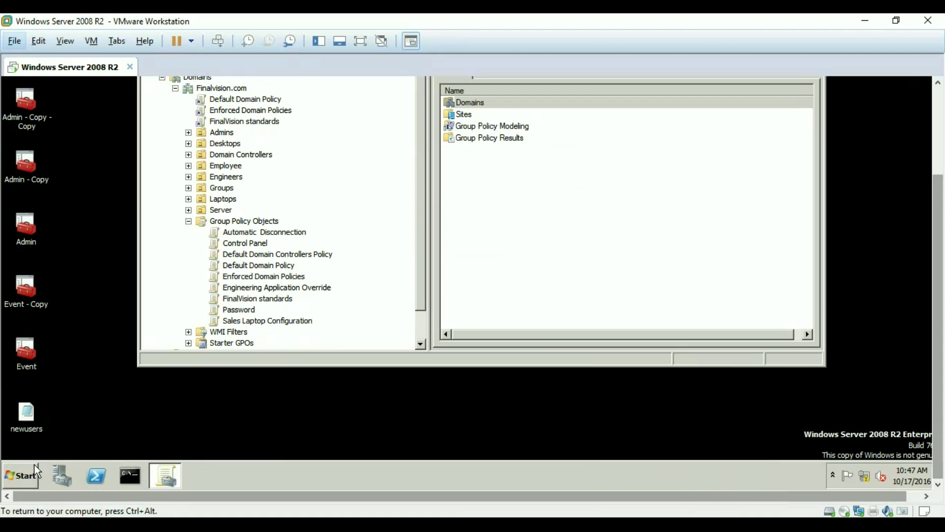
{"action": "left_click", "coordinate": [27, 478]}
{"action": "left_click", "coordinate": [211, 302]}
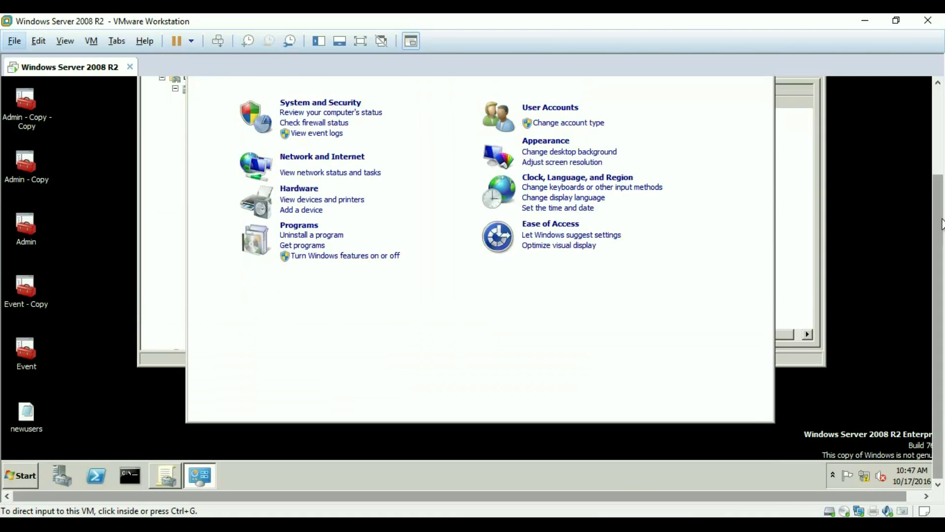
{"action": "scroll", "coordinate": [940, 222], "scroll_direction": "up", "scroll_amount": 3}
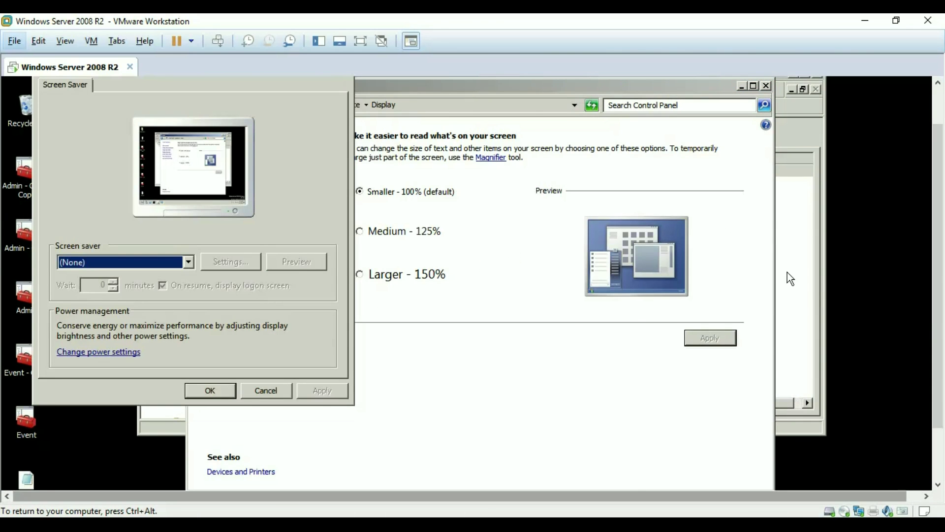
{"action": "scroll", "coordinate": [941, 242], "scroll_direction": "up", "scroll_amount": 2}
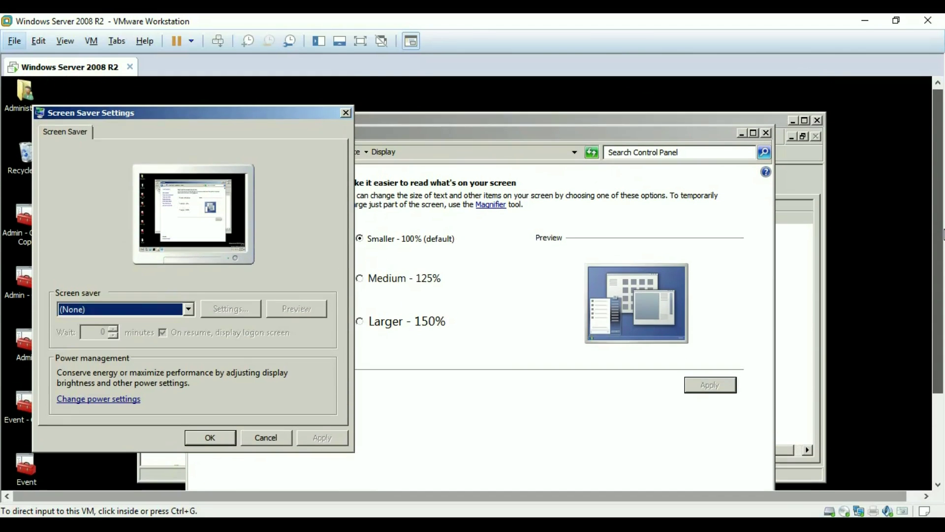
{"action": "left_click", "coordinate": [742, 257]}
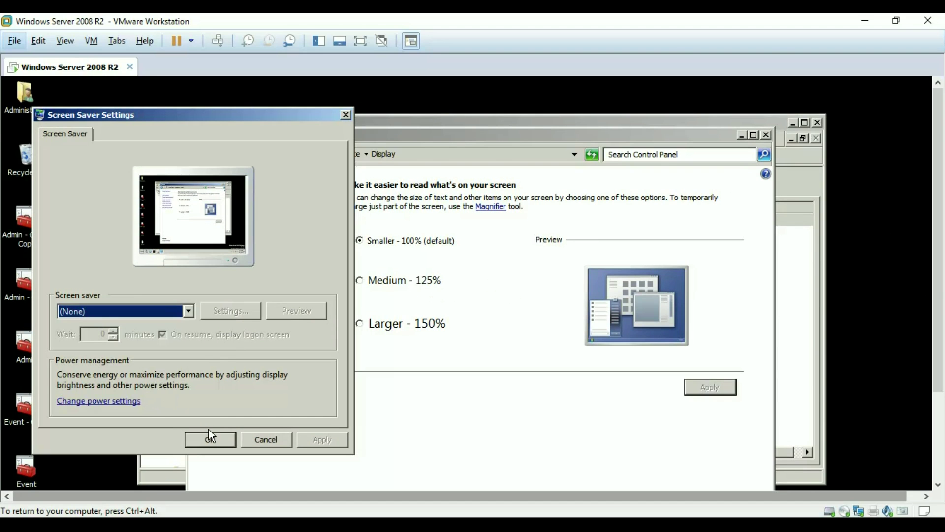
{"action": "key", "text": "ctrl+alt"}
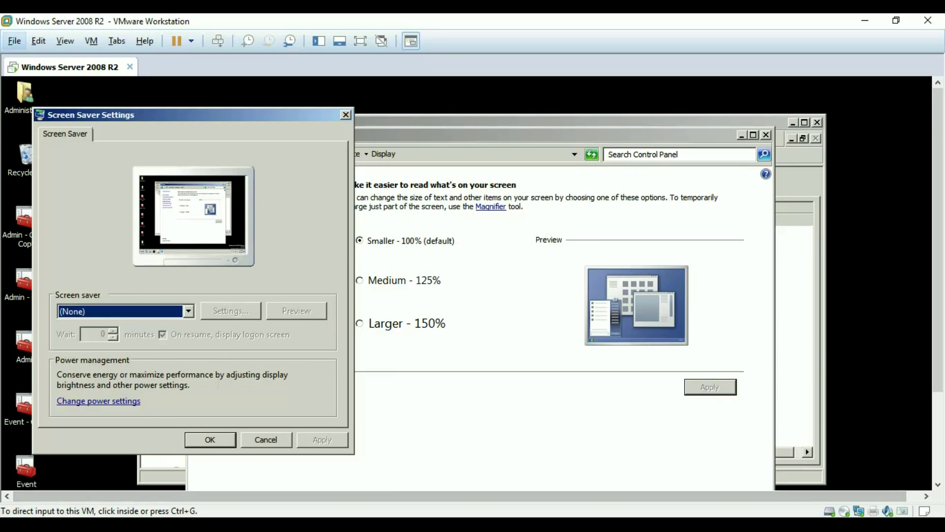
{"action": "left_click", "coordinate": [368, 450]}
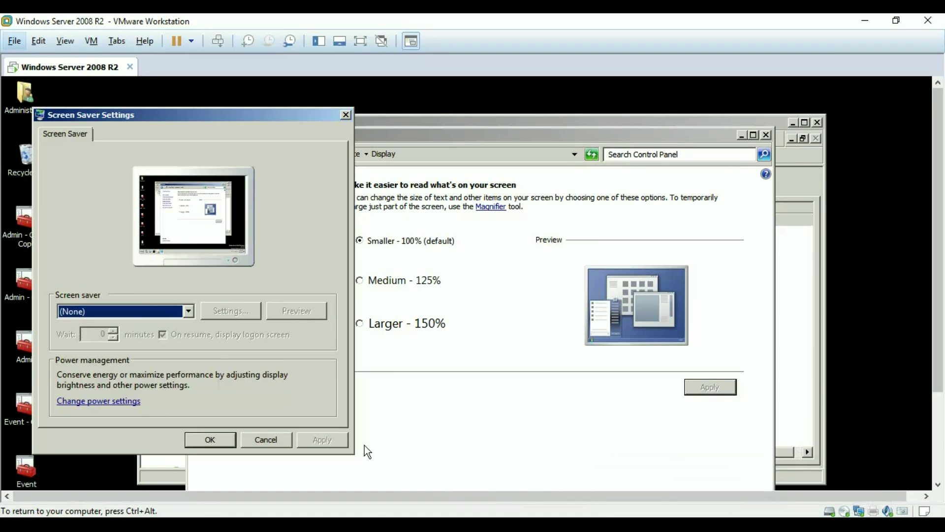
Choose Blank as the screen saver
{"action": "left_click", "coordinate": [131, 317]}
{"action": "left_click", "coordinate": [137, 334]}
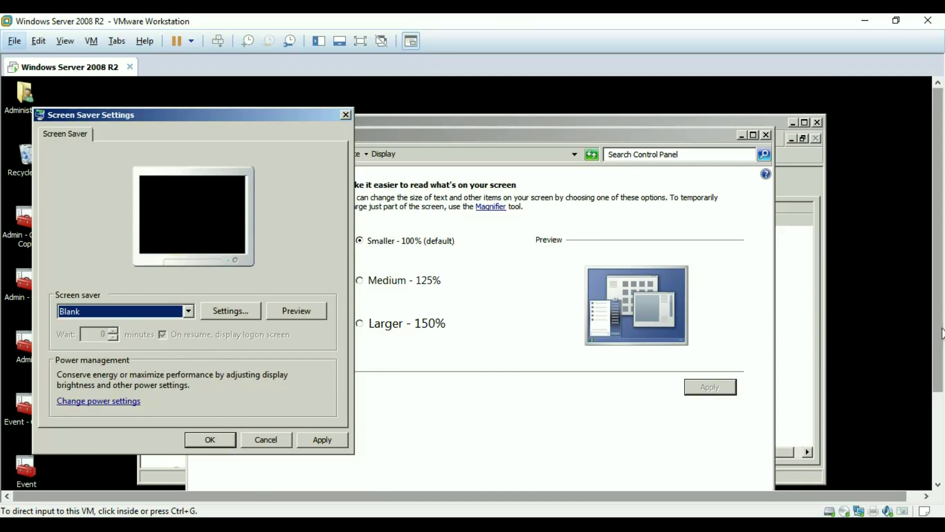
{"action": "left_click_drag", "start_coordinate": [938, 332], "coordinate": [937, 438]}
{"action": "left_click", "coordinate": [130, 475]}
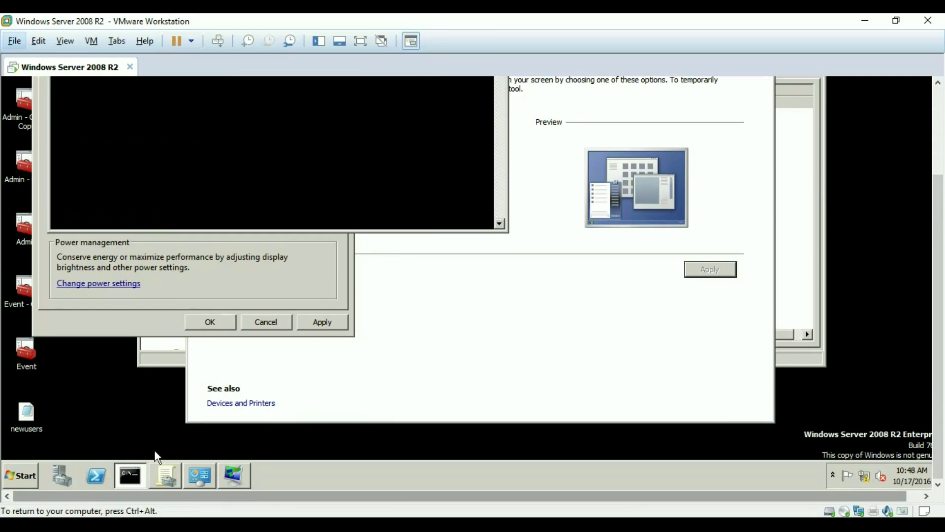
Run gpupdate.exe /force /boot /logoff in Command Prompt and move the console aside
{"action": "left_click_drag", "start_coordinate": [940, 299], "coordinate": [940, 222]}
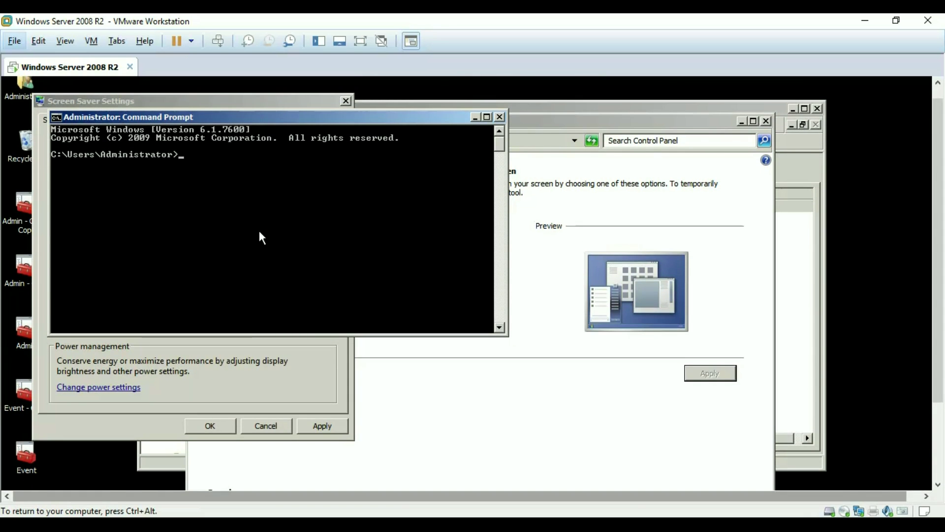
{"action": "type", "text": "gpupdate"}
{"action": "key", "text": "BackSpace"}
{"action": "type", "text": ".exe"}
{"action": "type", "text": "/force /boot /logoff"}
{"action": "key", "text": "Return"}
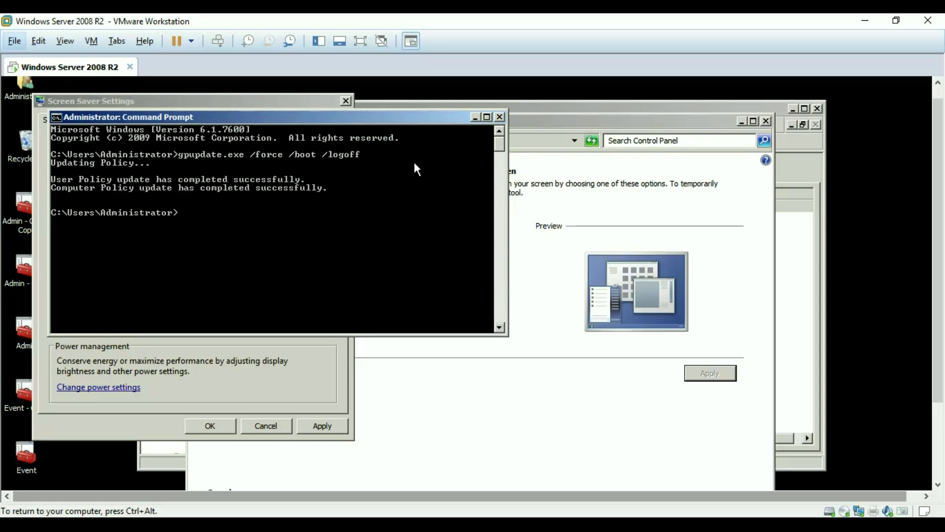
{"action": "left_click", "coordinate": [476, 118]}
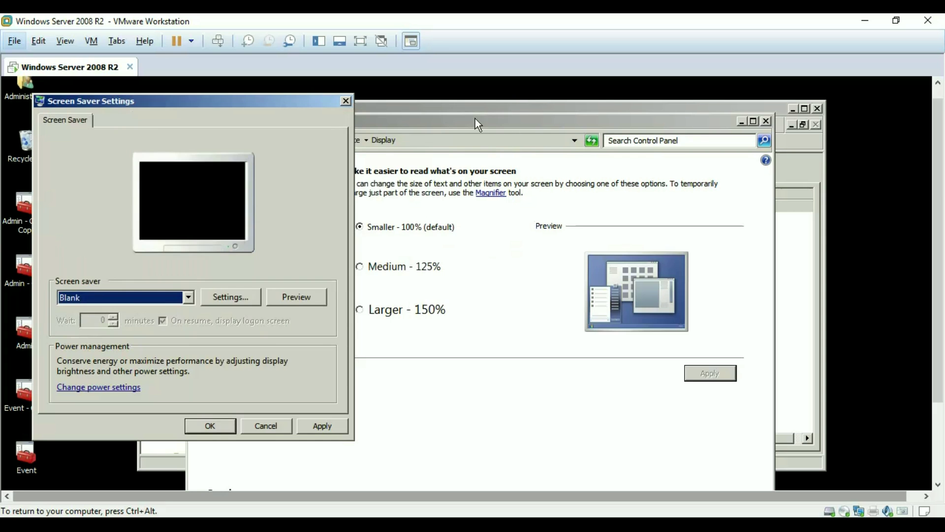
Reopen Screen Saver Settings to confirm the greyed-out 10-minute wait, then view power settings
{"action": "left_click", "coordinate": [346, 101]}
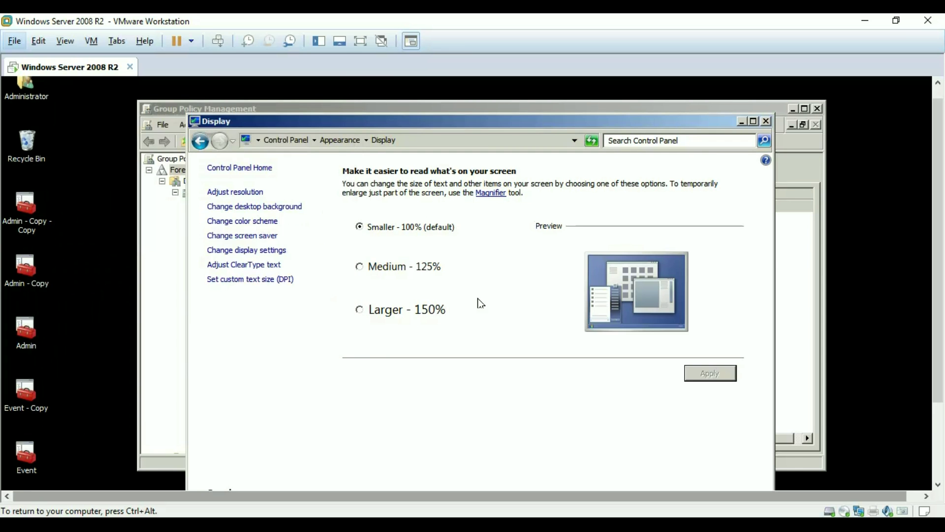
{"action": "left_click", "coordinate": [254, 237]}
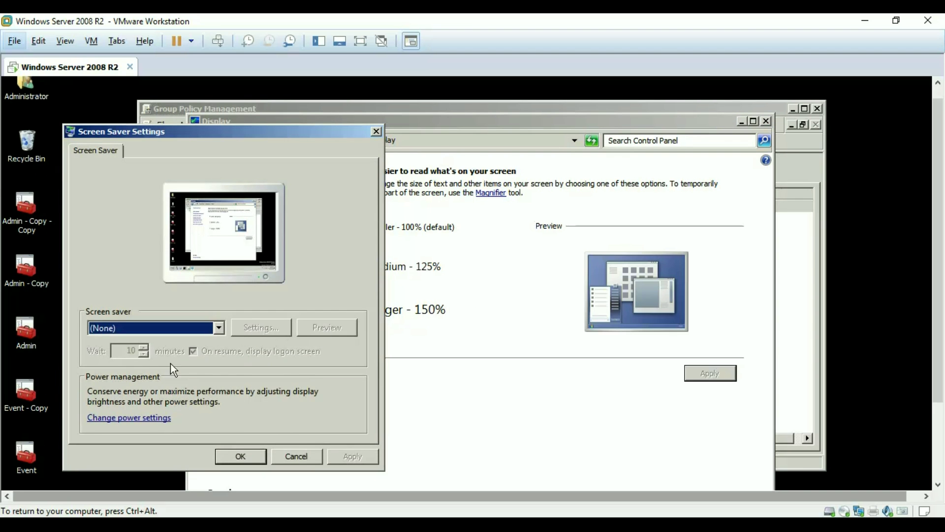
{"action": "left_click", "coordinate": [145, 422]}
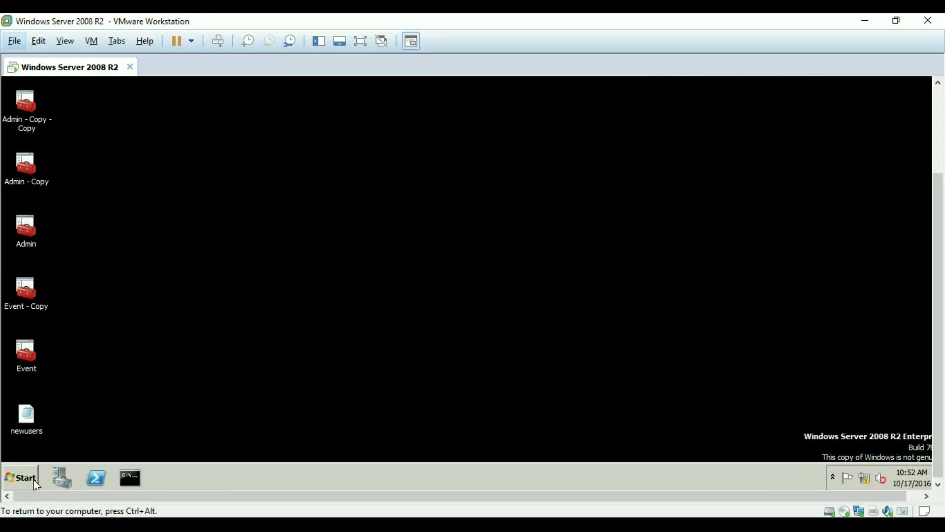
Launch Group Policy Management and list the nine GPOs in Finalvision.com
{"action": "left_click", "coordinate": [31, 480]}
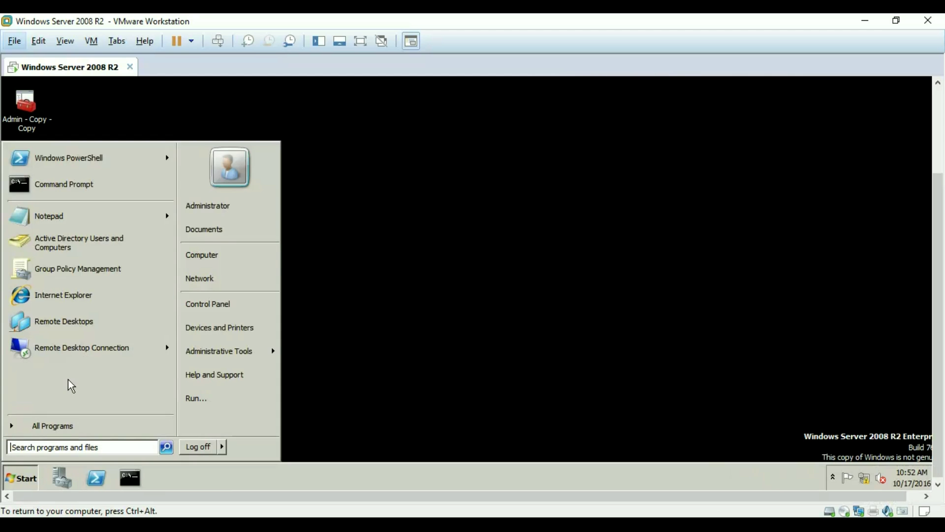
{"action": "left_click", "coordinate": [85, 267]}
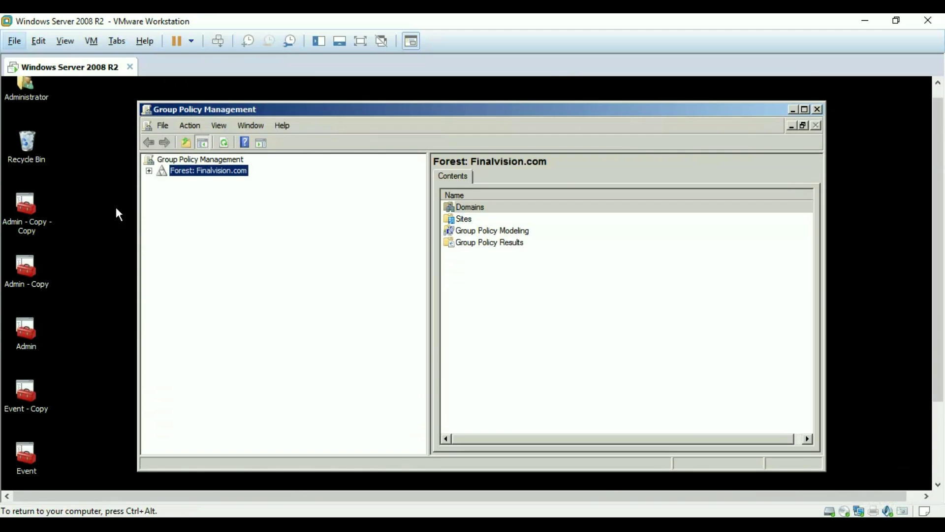
{"action": "left_click", "coordinate": [148, 170]}
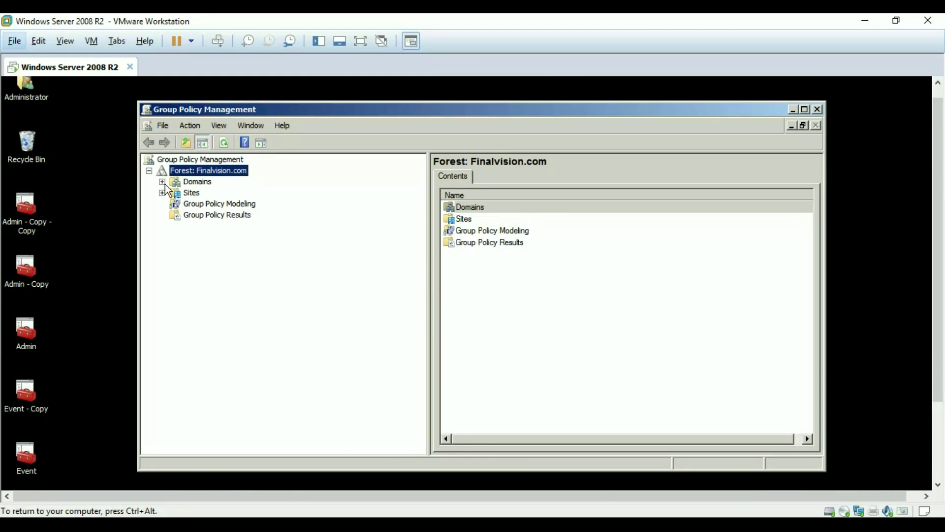
{"action": "left_click", "coordinate": [162, 181]}
{"action": "left_click", "coordinate": [175, 193]}
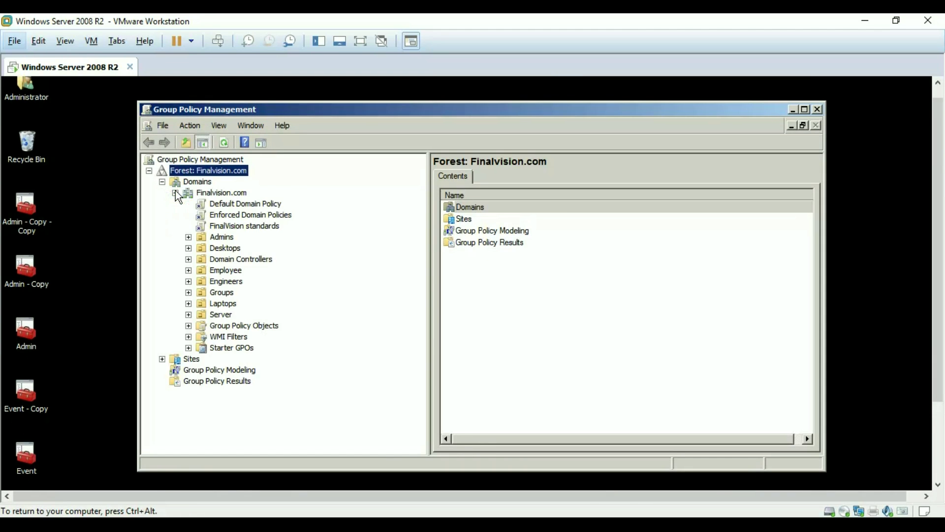
{"action": "left_click", "coordinate": [218, 327]}
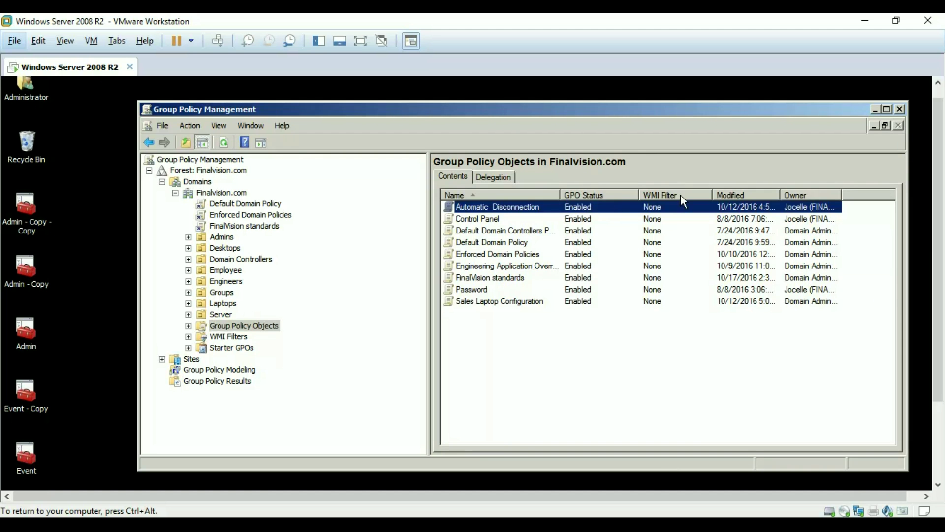
Check the Delegation tab for groups allowed to create GPOs, then close the console
{"action": "left_click", "coordinate": [496, 175]}
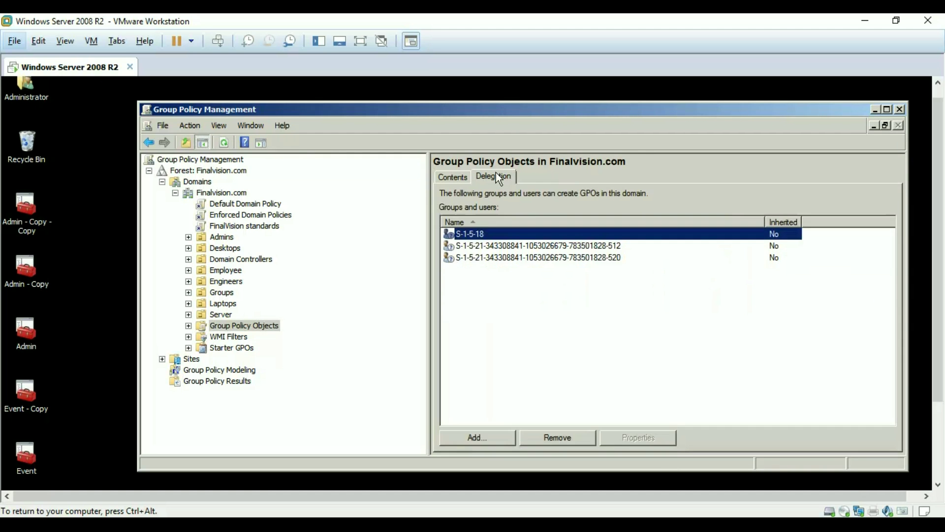
{"action": "left_click", "coordinate": [445, 177]}
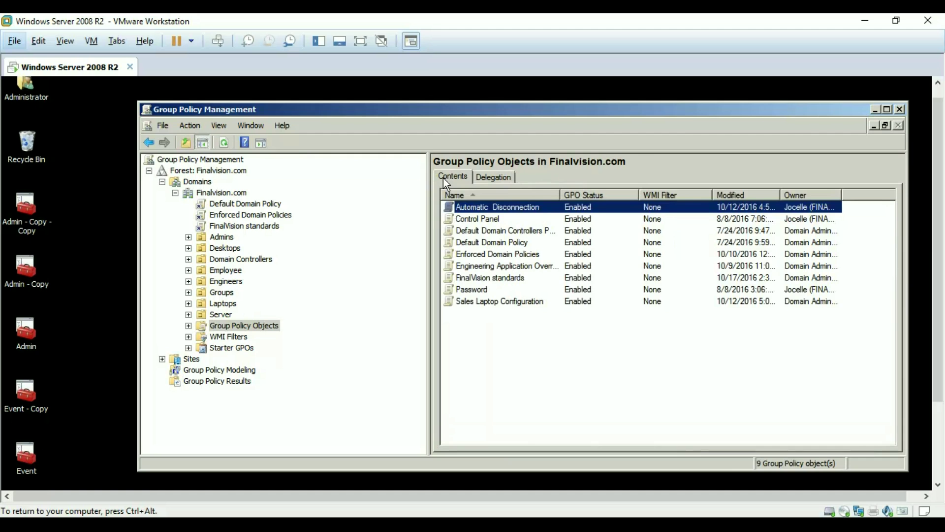
{"action": "right_click", "coordinate": [218, 325]}
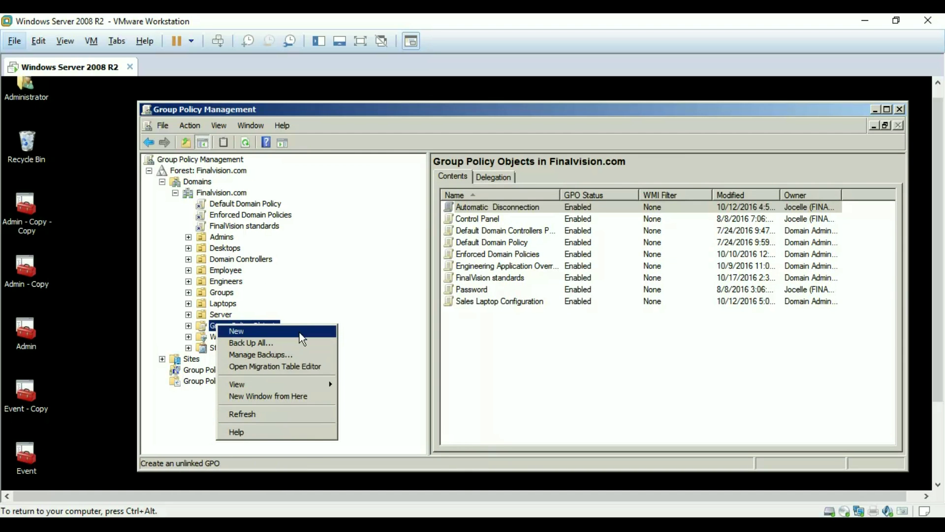
{"action": "left_click", "coordinate": [211, 324]}
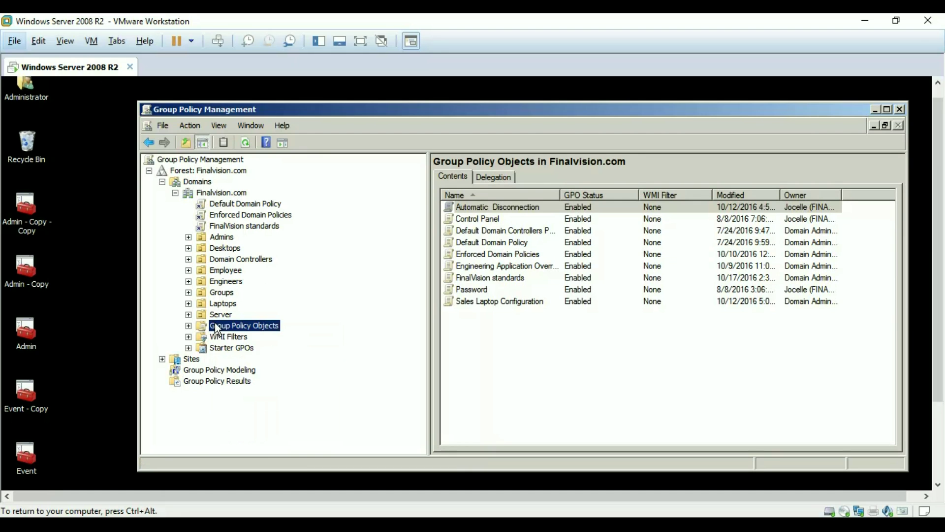
{"action": "right_click", "coordinate": [215, 322]}
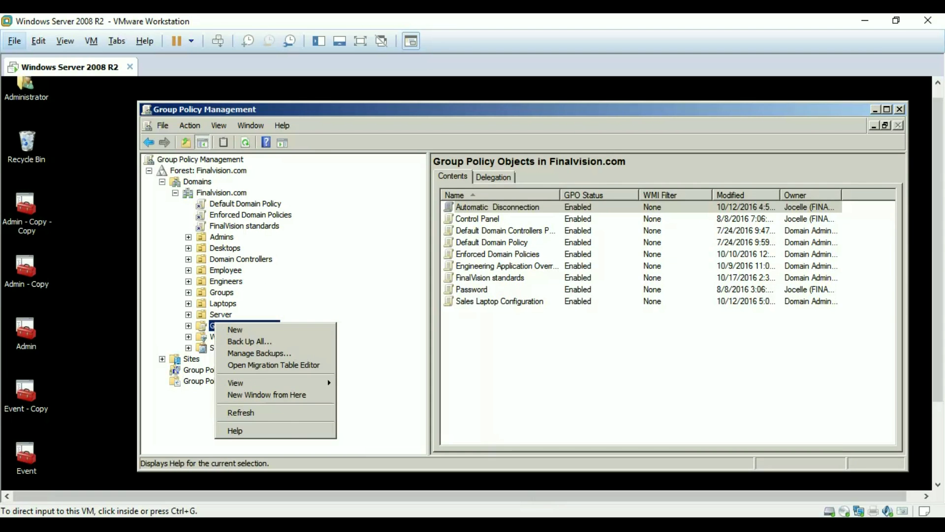
{"action": "left_click", "coordinate": [340, 524]}
{"action": "left_click", "coordinate": [880, 476]}
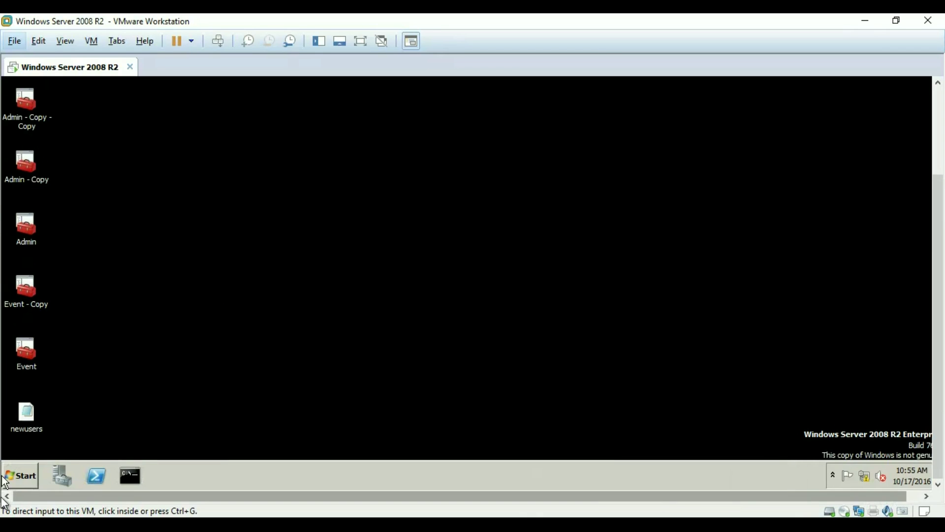
Relaunch Group Policy Management, select FinalVision standards and display its links in Finalvision.com
{"action": "left_click", "coordinate": [20, 476]}
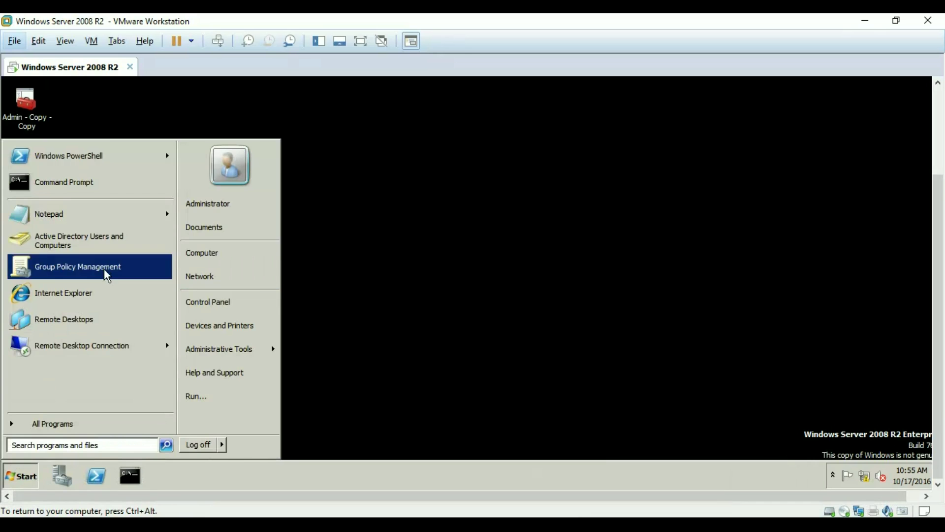
{"action": "left_click", "coordinate": [105, 267]}
{"action": "left_click_drag", "start_coordinate": [939, 205], "coordinate": [939, 115]}
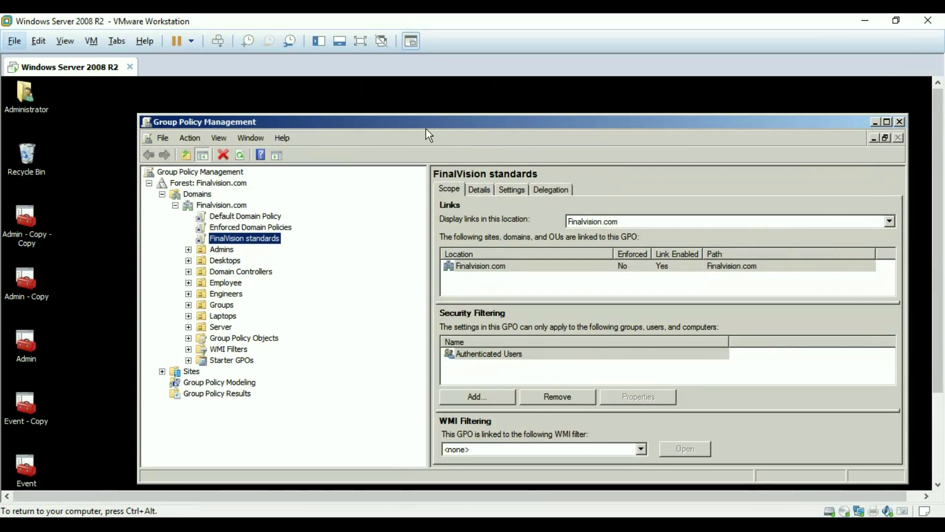
{"action": "left_click", "coordinate": [246, 240]}
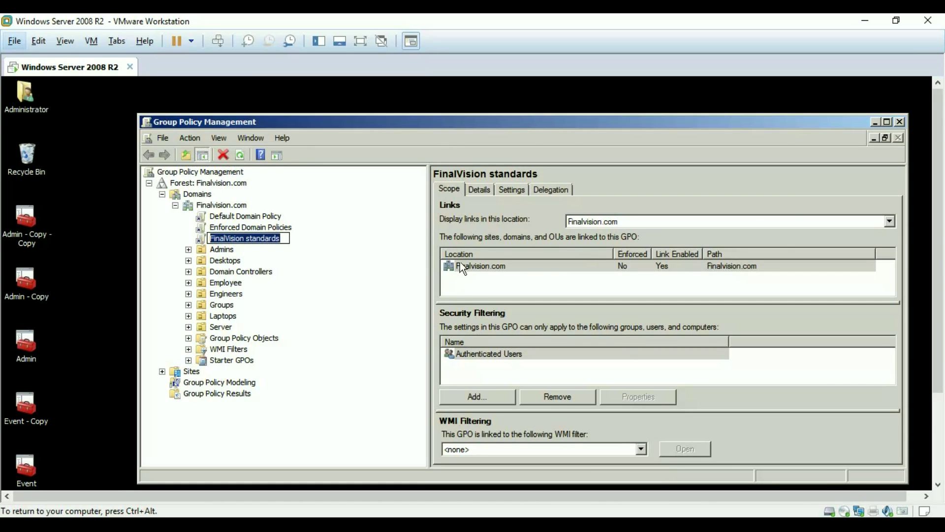
{"action": "left_click", "coordinate": [657, 221]}
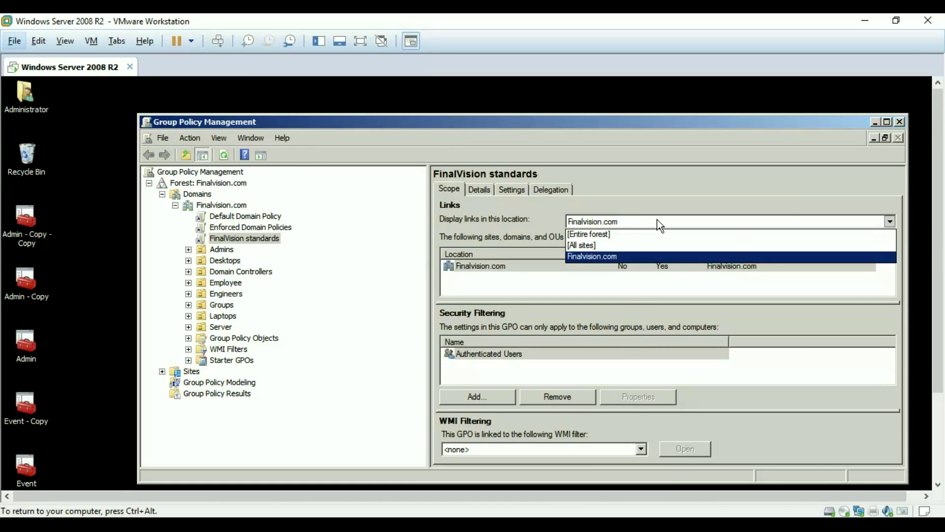
{"action": "left_click", "coordinate": [605, 257]}
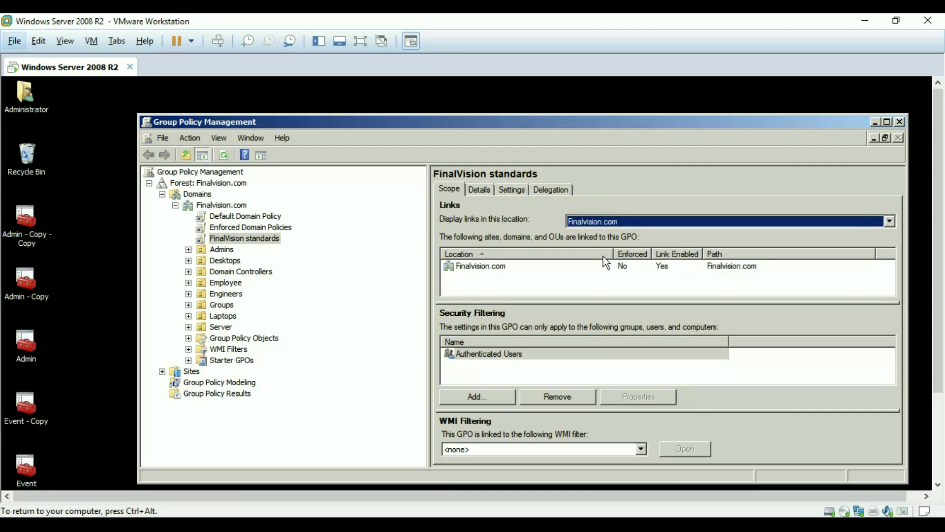
Open the FinalVision standards Settings report, show all sections, and collapse and re-expand Policies
{"action": "left_click", "coordinate": [516, 190]}
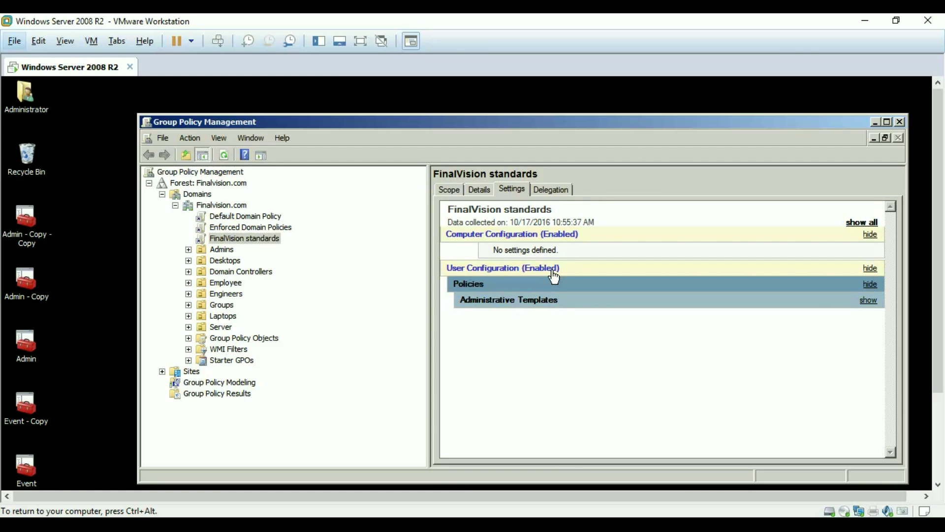
{"action": "left_click", "coordinate": [867, 225]}
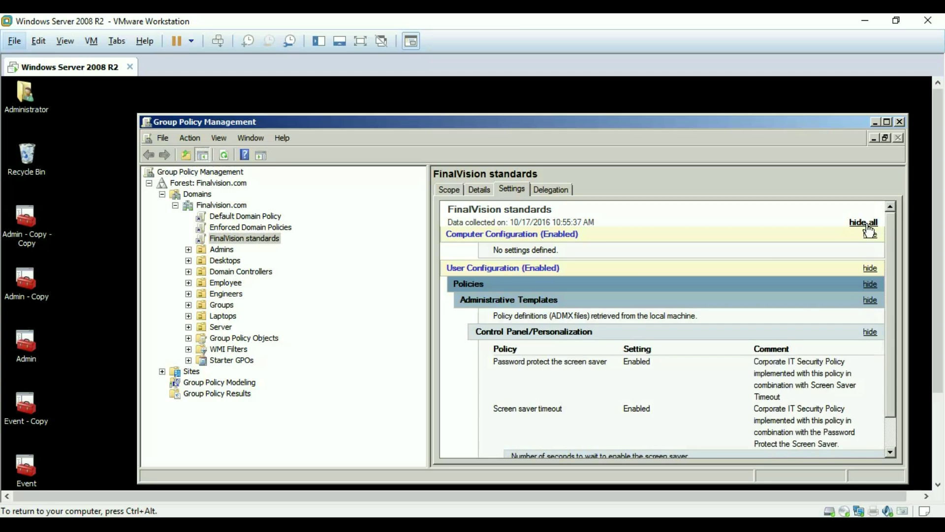
{"action": "scroll", "coordinate": [890, 311], "scroll_direction": "down", "scroll_amount": 2}
{"action": "scroll", "coordinate": [888, 289], "scroll_direction": "up", "scroll_amount": 2}
{"action": "left_click", "coordinate": [642, 292]}
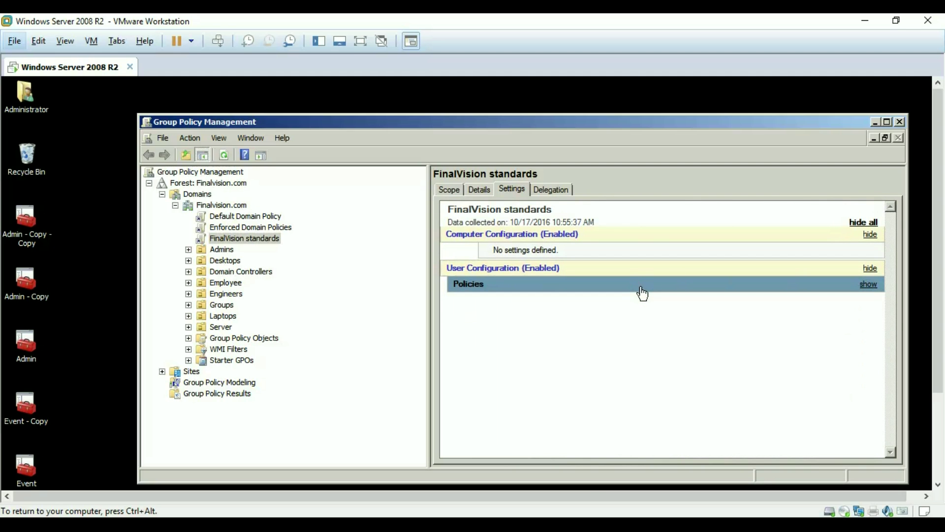
{"action": "left_click", "coordinate": [643, 291]}
{"action": "scroll", "coordinate": [890, 310], "scroll_direction": "down", "scroll_amount": 2}
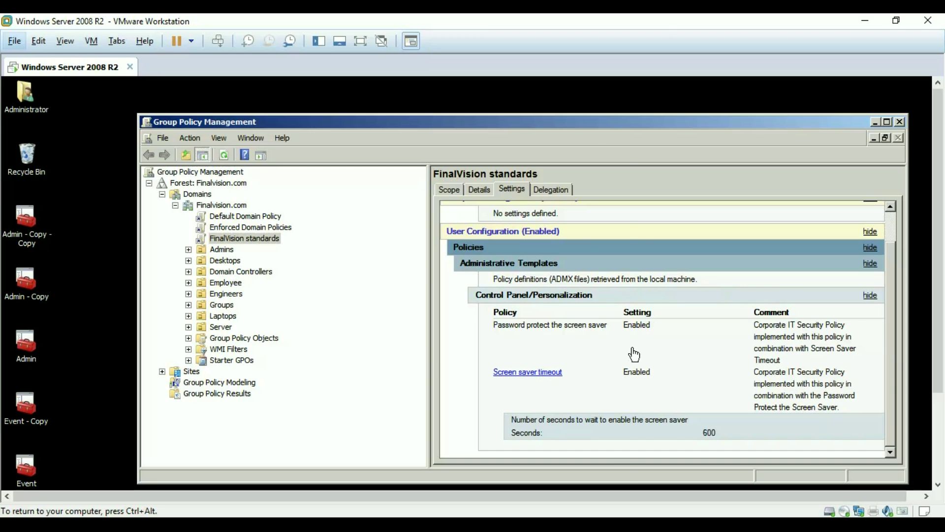
Open the Screen saver timeout explanation, then return to Group Policy Management
{"action": "left_click", "coordinate": [528, 372]}
{"action": "left_click_drag", "start_coordinate": [450, 229], "coordinate": [610, 188]}
{"action": "left_click", "coordinate": [611, 188]}
Show the GPO's Details tab with its unique ID and select the Comment text
{"action": "left_click", "coordinate": [477, 188]}
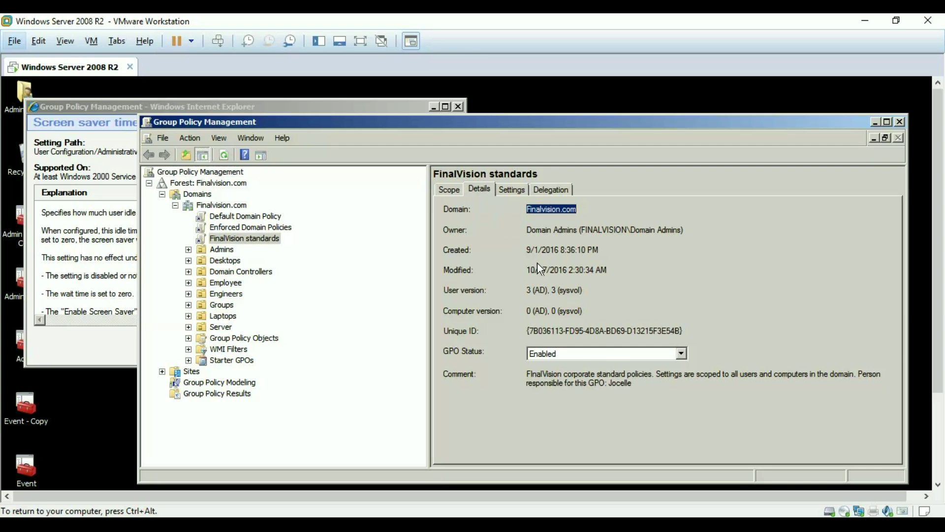
{"action": "left_click_drag", "start_coordinate": [650, 404], "coordinate": [707, 390]}
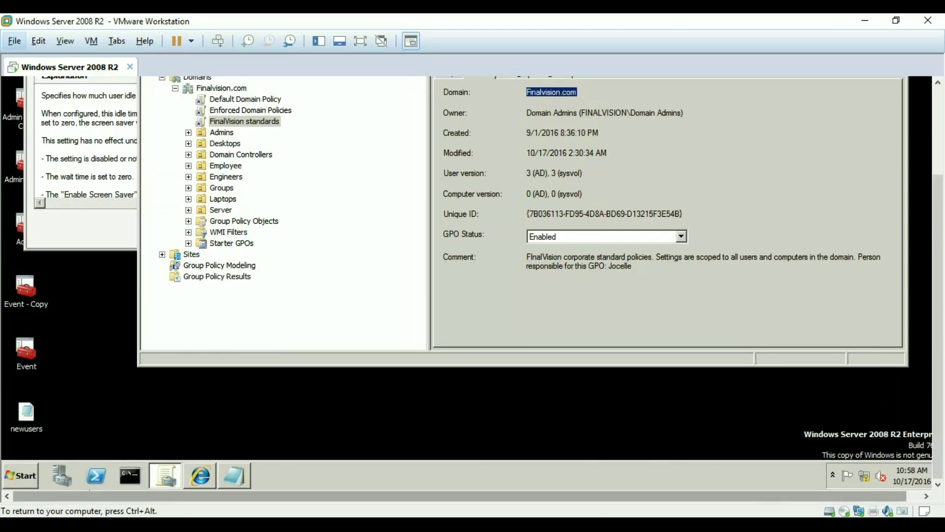
Open \\finalvision\SYSVOL\Finalvision.com from Start search and enter its Policies folder
{"action": "left_click", "coordinate": [27, 477]}
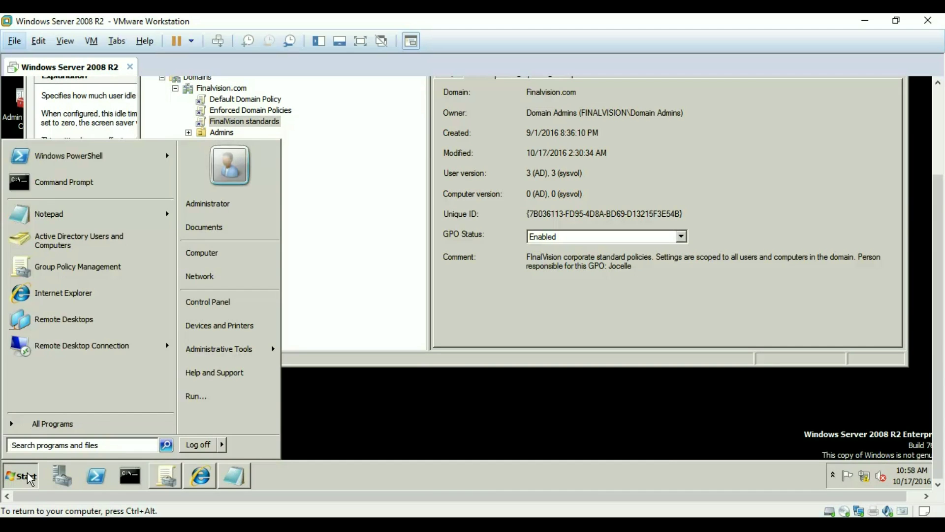
{"action": "type", "text": "\\\\f"}
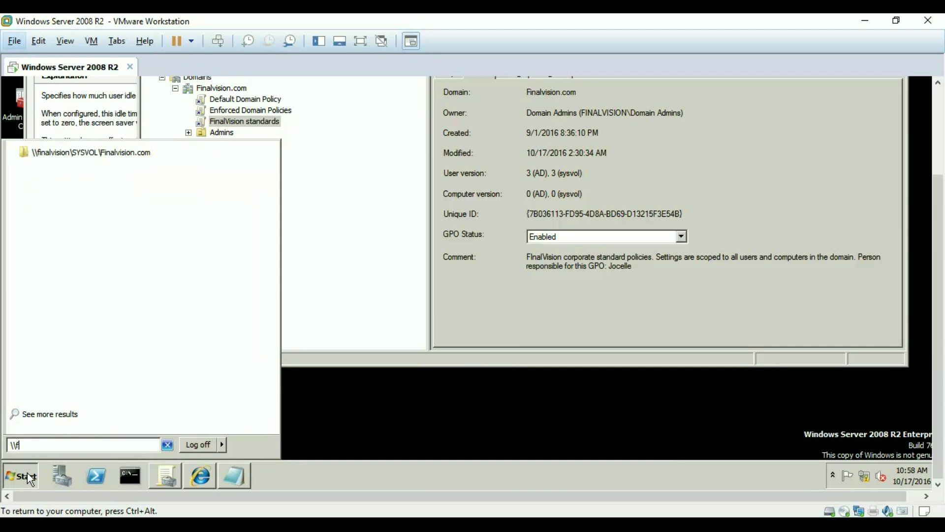
{"action": "type", "text": "ina"}
{"action": "left_click", "coordinate": [105, 153]}
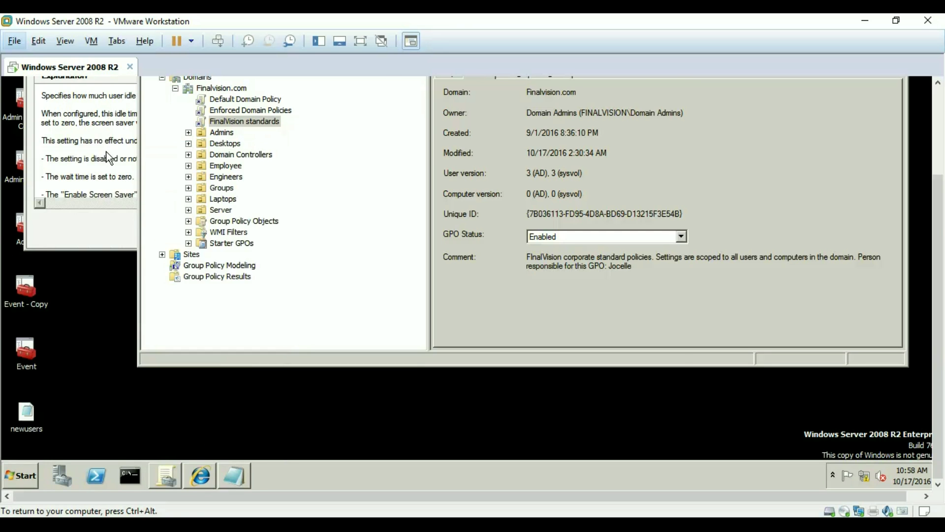
{"action": "scroll", "coordinate": [938, 252], "scroll_direction": "up", "scroll_amount": 3}
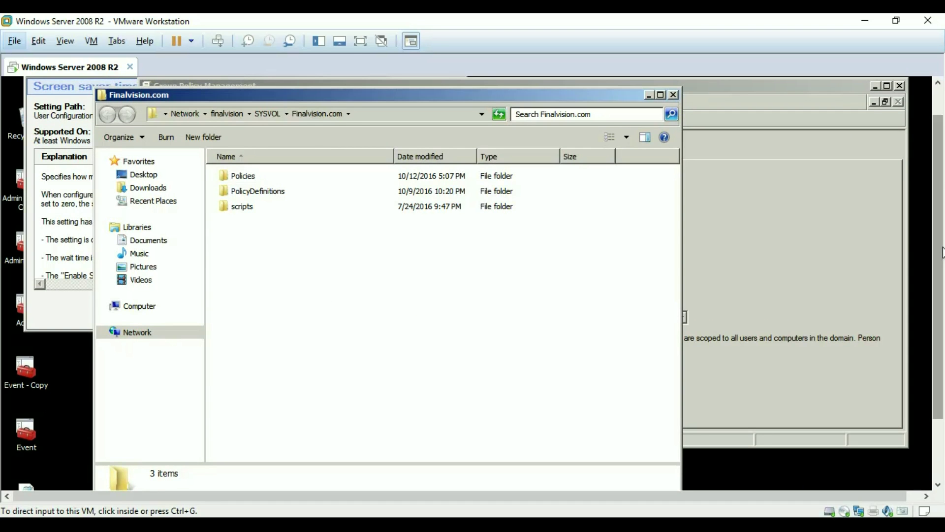
{"action": "left_click", "coordinate": [929, 255]}
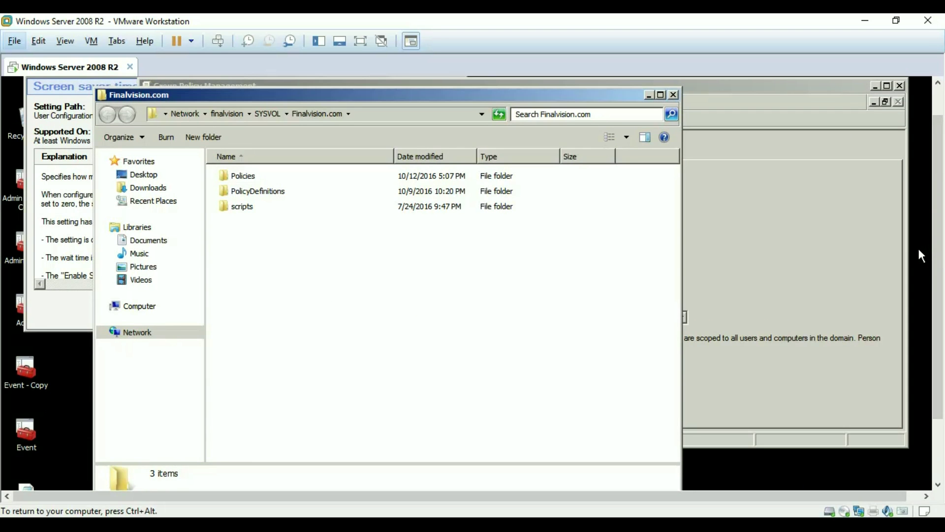
{"action": "left_click", "coordinate": [255, 176]}
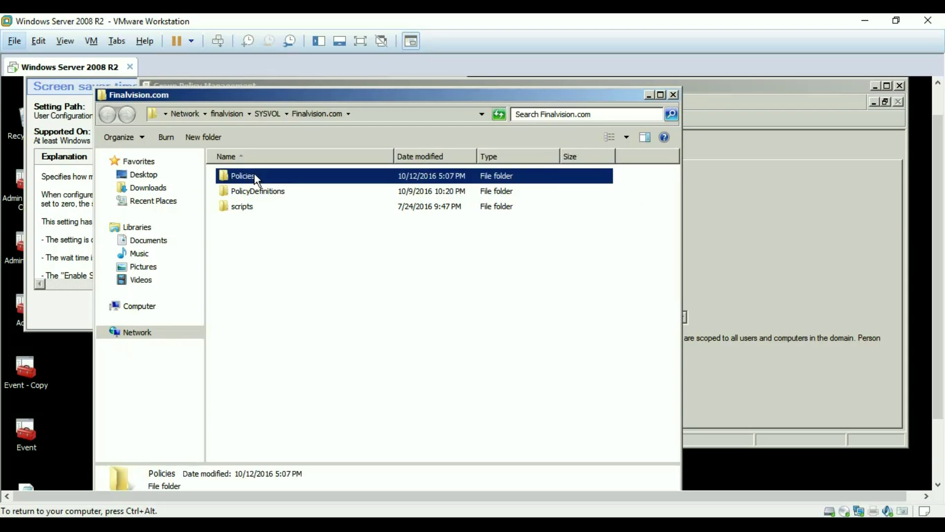
{"action": "double_click", "coordinate": [255, 175]}
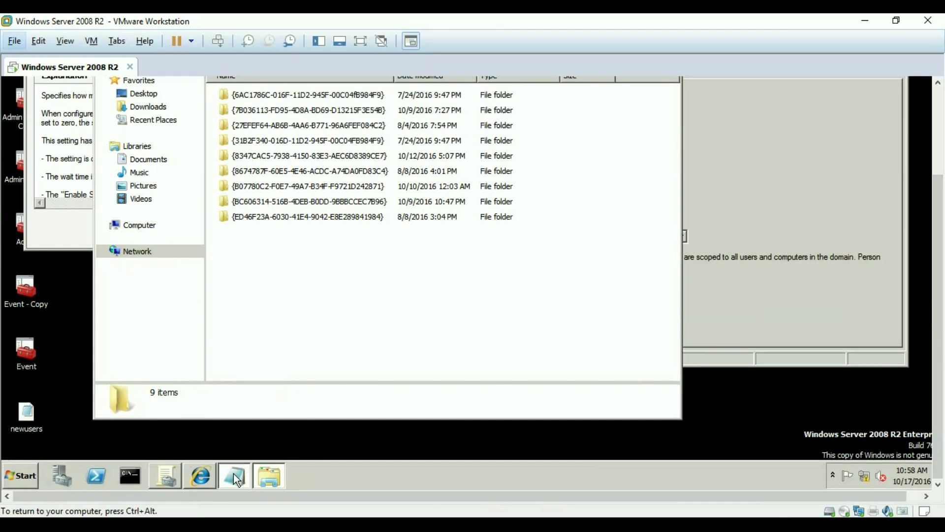
Open the {7B036113-…} folder matching the GPO's GUID noted in Notepad
{"action": "left_click", "coordinate": [234, 475]}
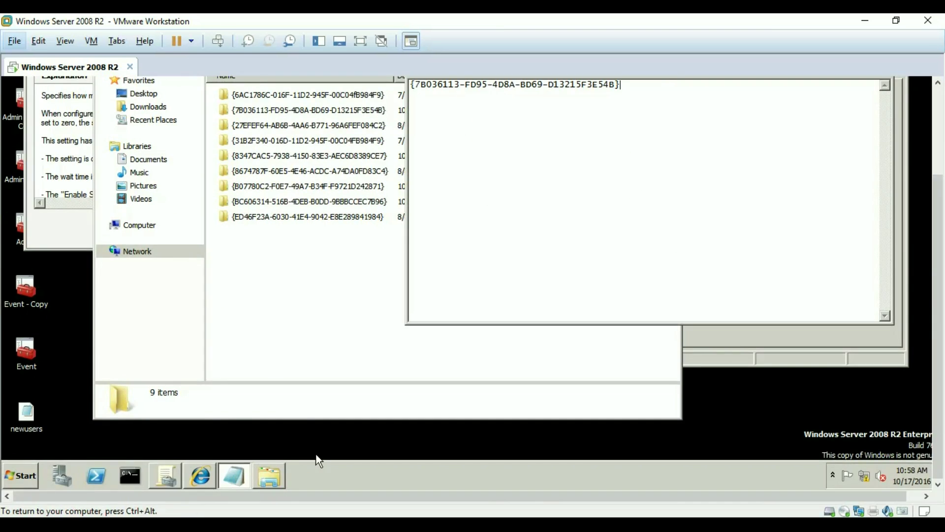
{"action": "left_click_drag", "start_coordinate": [940, 314], "coordinate": [941, 224]}
{"action": "left_click_drag", "start_coordinate": [630, 201], "coordinate": [344, 199]}
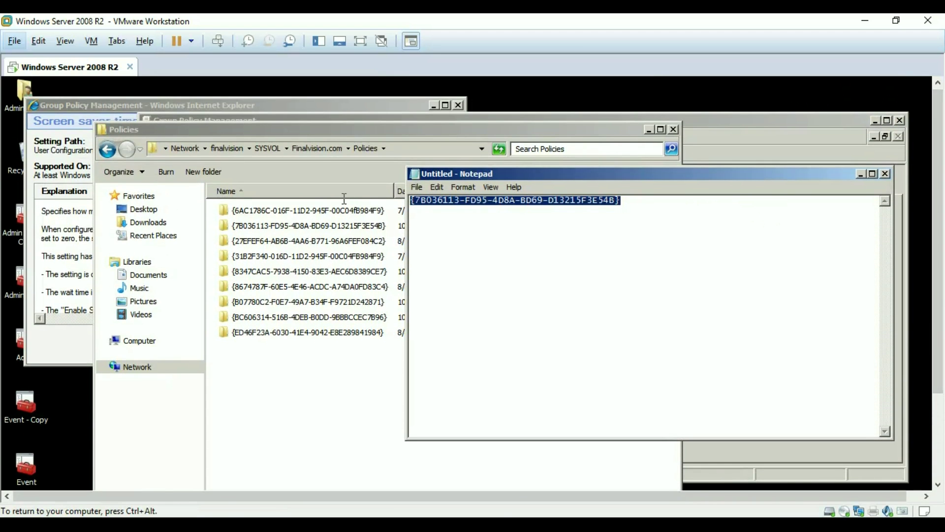
{"action": "left_click", "coordinate": [318, 227]}
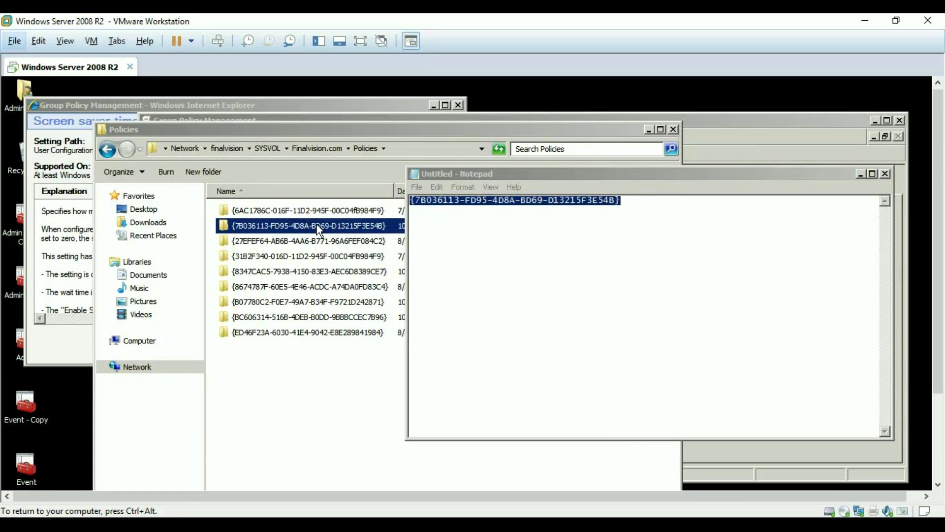
{"action": "double_click", "coordinate": [318, 226]}
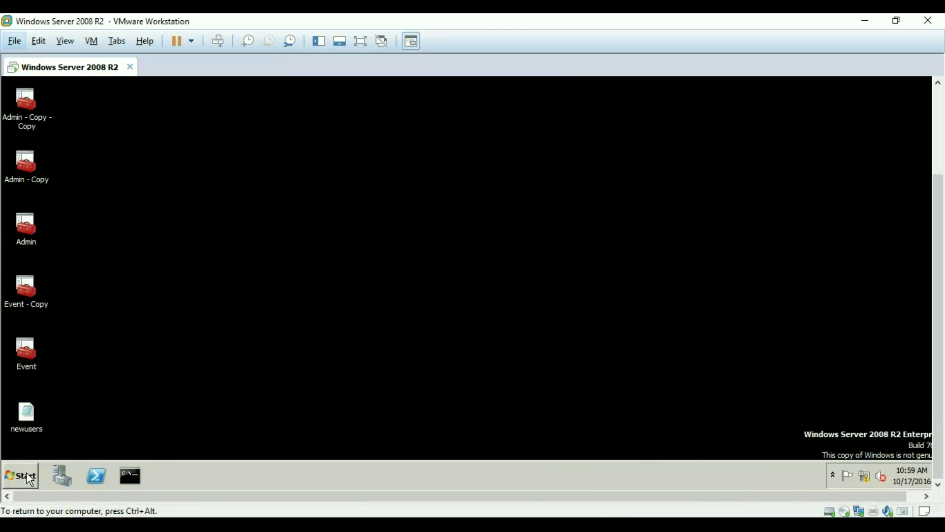
Search %systemroot% and open PolicyDefinitions\en-US\ControlPanelDisplay.adml in Notepad
{"action": "left_click", "coordinate": [27, 472]}
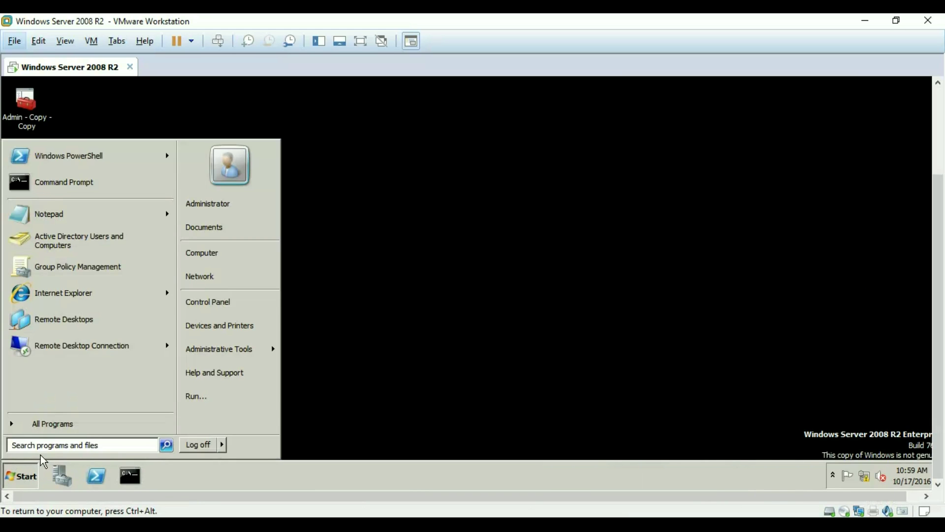
{"action": "type", "text": "%sy"}
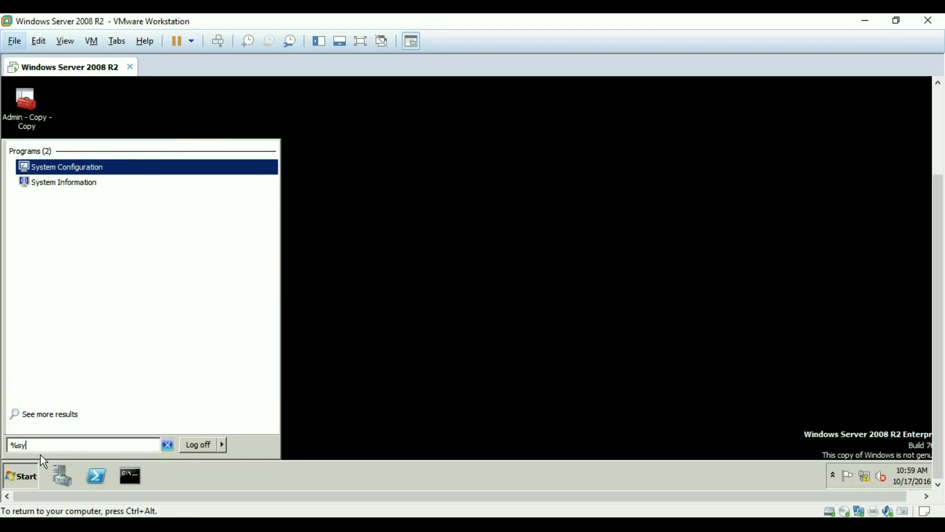
{"action": "type", "text": "stemroot"}
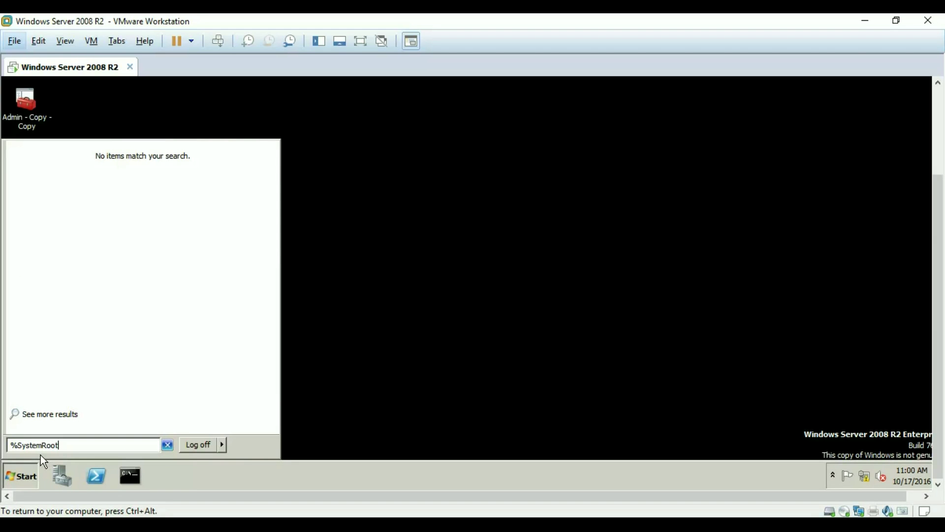
{"action": "type", "text": "%"}
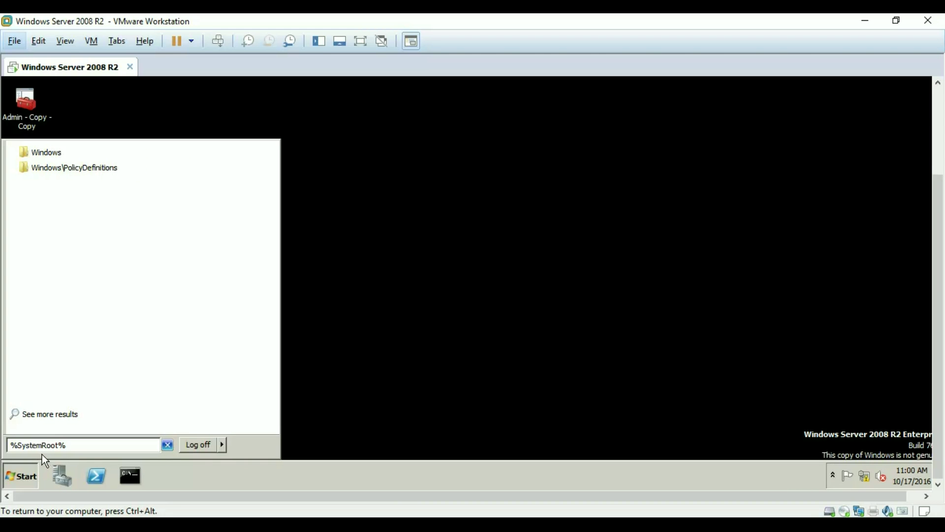
{"action": "left_click", "coordinate": [82, 170]}
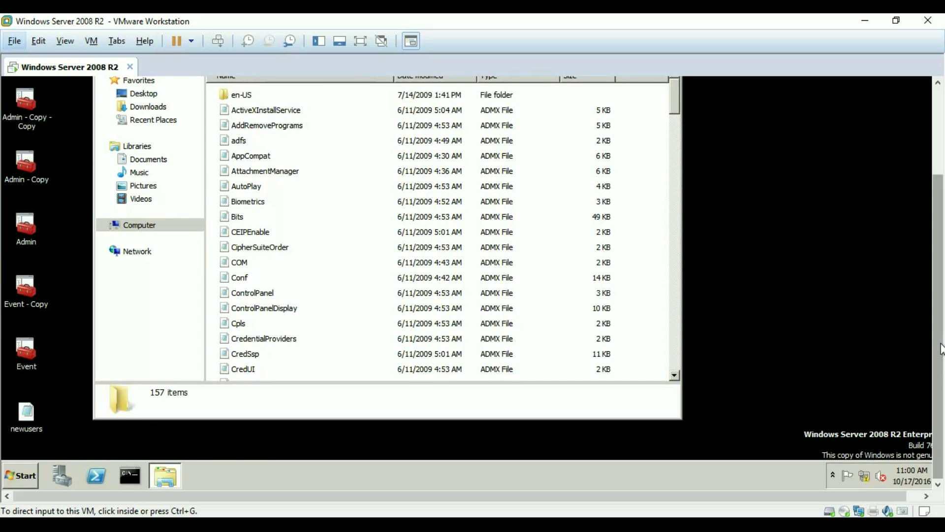
{"action": "left_click_drag", "start_coordinate": [941, 344], "coordinate": [941, 309]}
{"action": "double_click", "coordinate": [356, 143]}
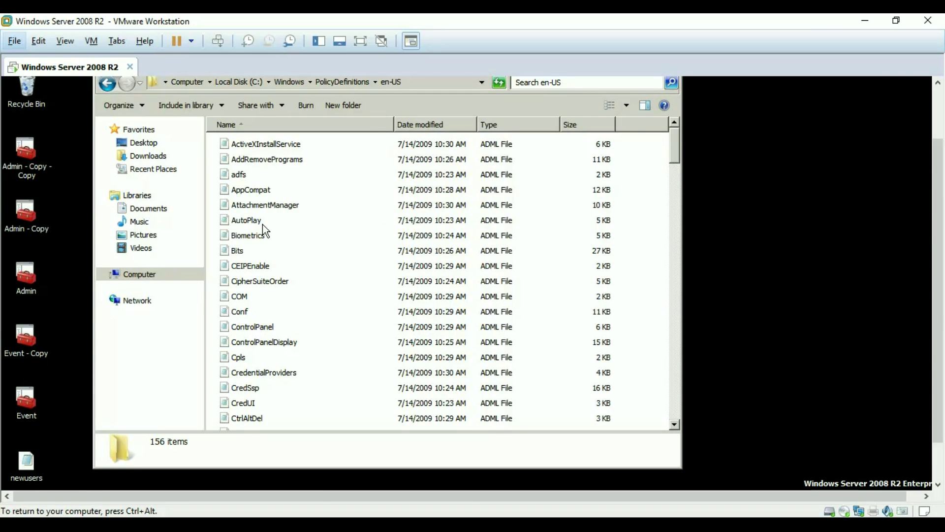
{"action": "scroll", "coordinate": [285, 291], "scroll_direction": "down", "scroll_amount": 1}
{"action": "left_click", "coordinate": [274, 303]}
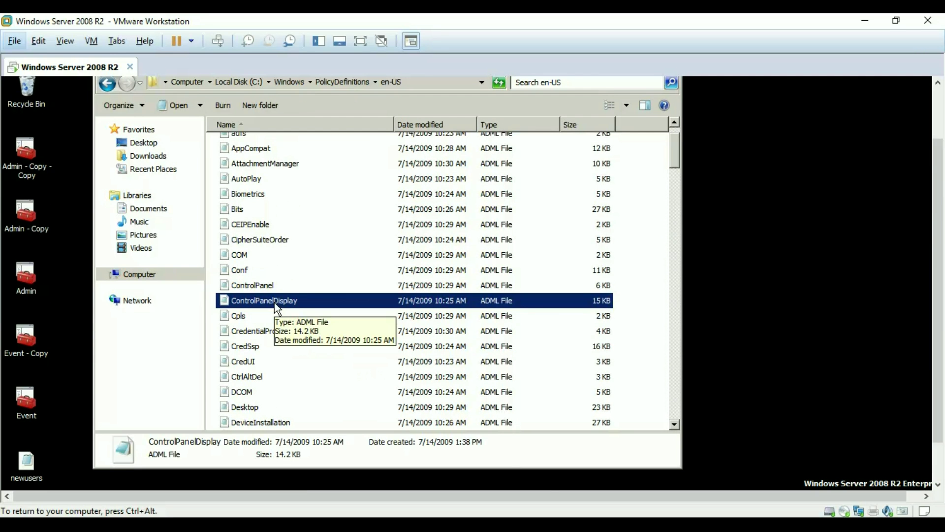
{"action": "double_click", "coordinate": [273, 302]}
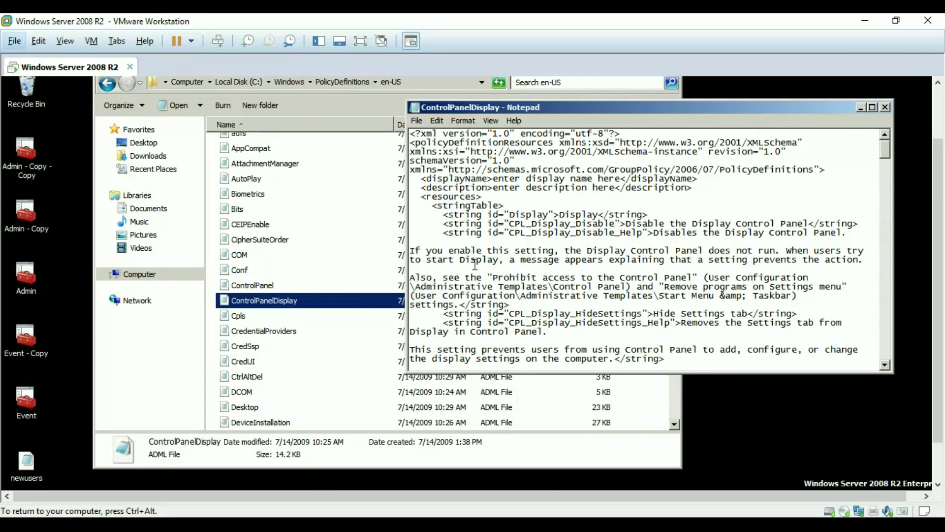
Enlarge and maximize the Notepad window showing the ADML file
{"action": "left_click_drag", "start_coordinate": [573, 374], "coordinate": [573, 439]}
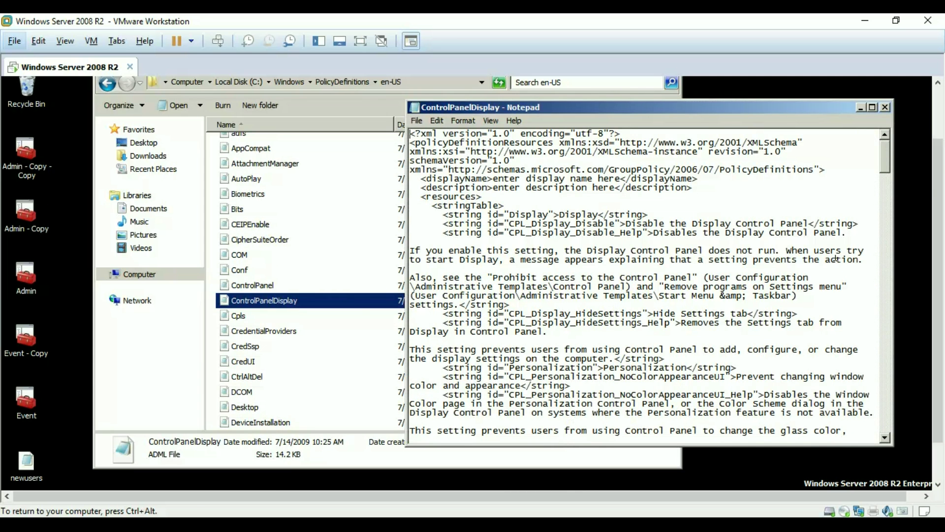
{"action": "left_click", "coordinate": [872, 108]}
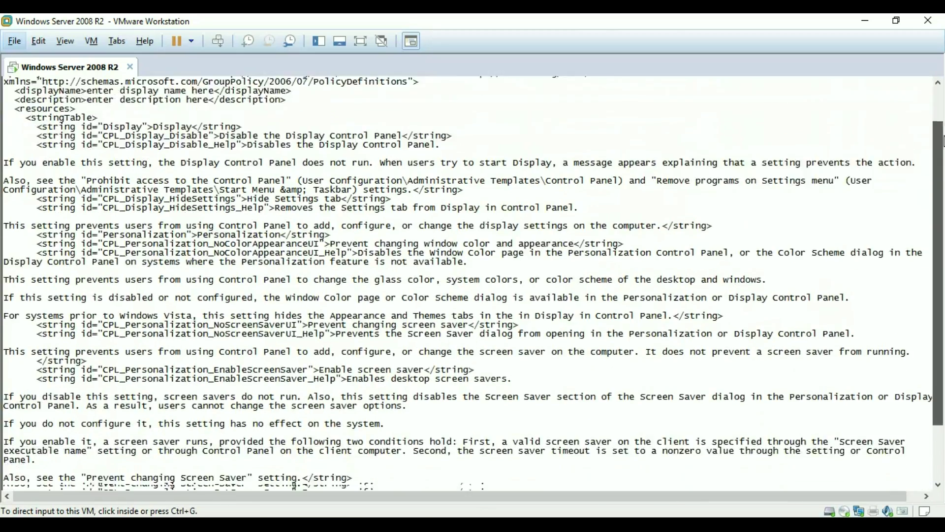
{"action": "left_click_drag", "start_coordinate": [943, 141], "coordinate": [943, 108]}
{"action": "left_click", "coordinate": [85, 89]}
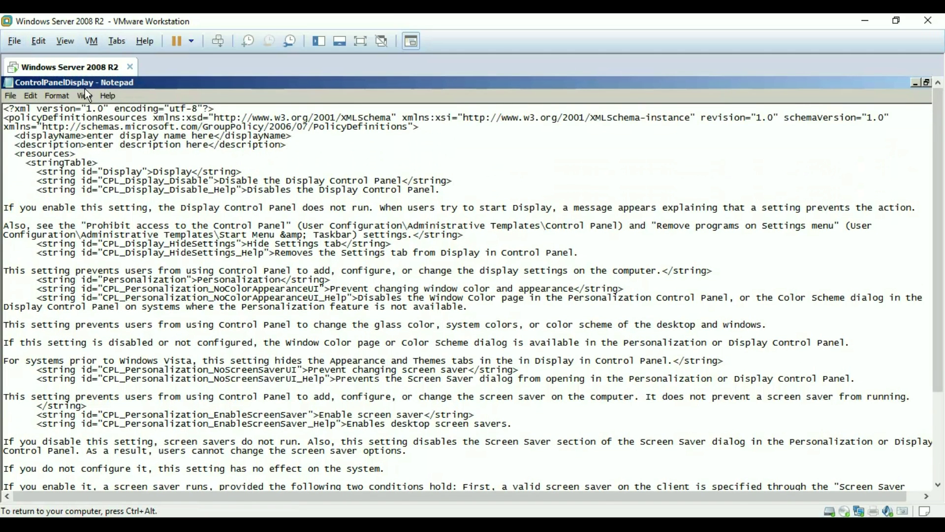
Turn Word Wrap off and back on, then search the file for 'screensaver'
{"action": "left_click", "coordinate": [107, 96]}
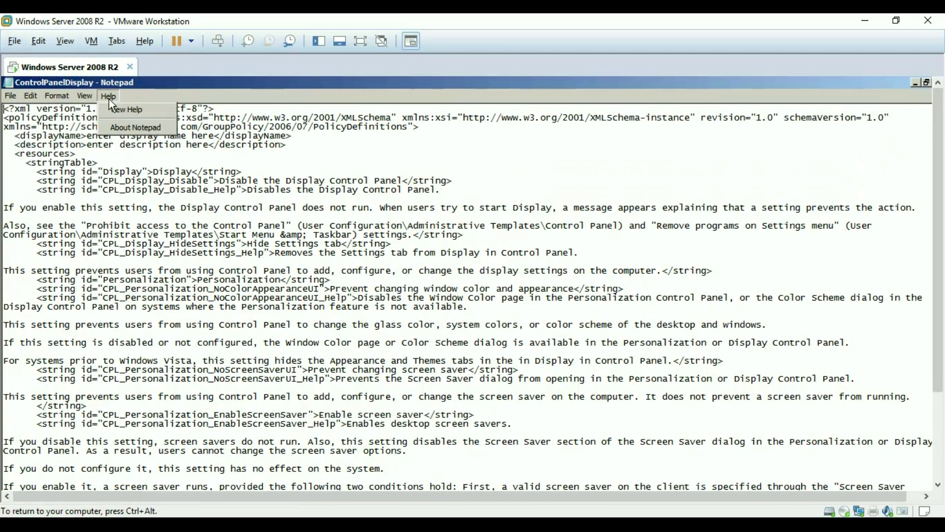
{"action": "left_click", "coordinate": [67, 96]}
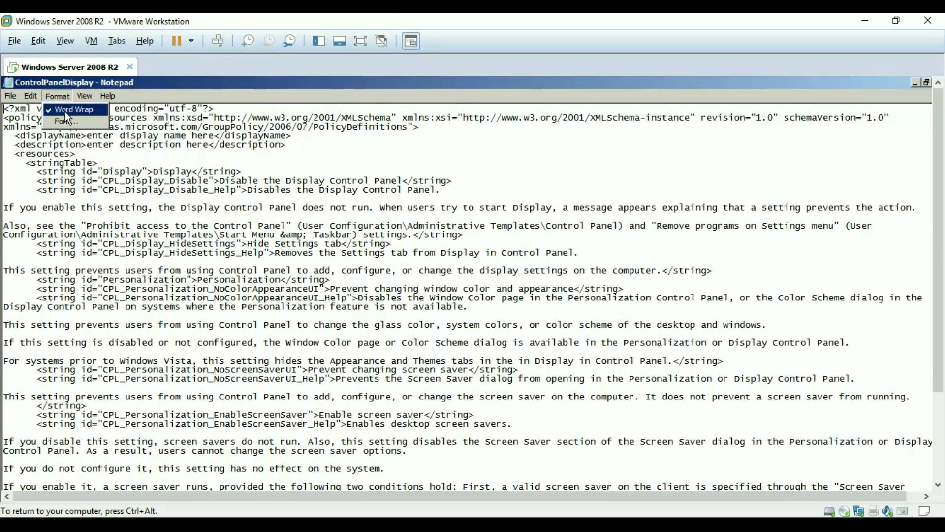
{"action": "left_click", "coordinate": [64, 111]}
{"action": "left_click", "coordinate": [57, 96]}
{"action": "left_click", "coordinate": [64, 109]}
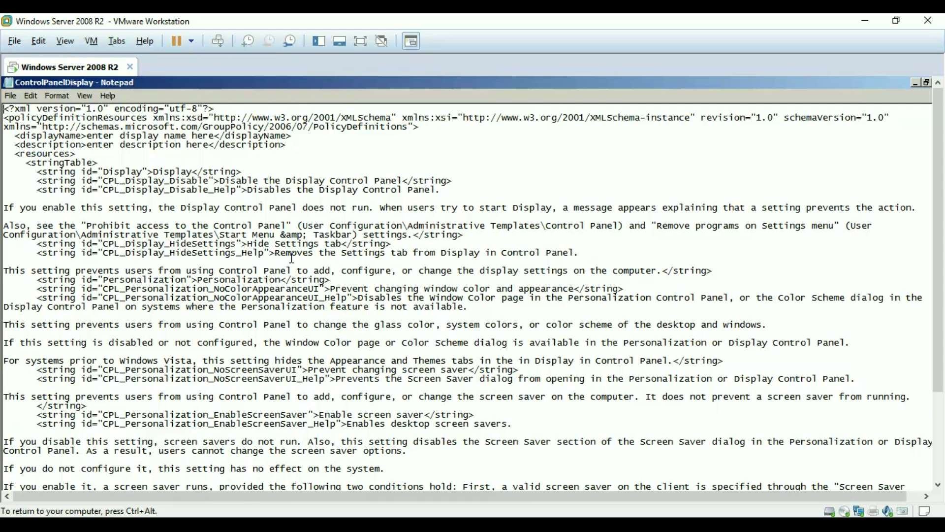
{"action": "key", "text": "ctrl+f"}
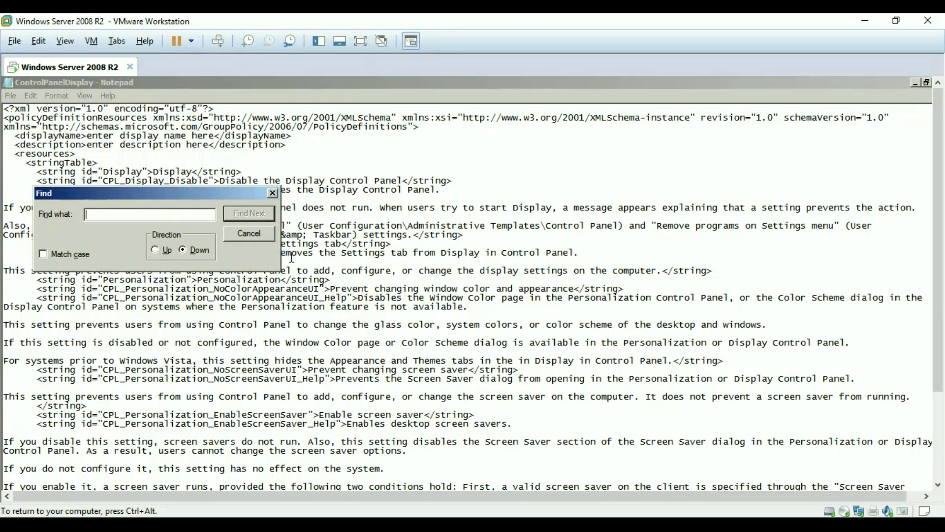
{"action": "type", "text": "screensaver"}
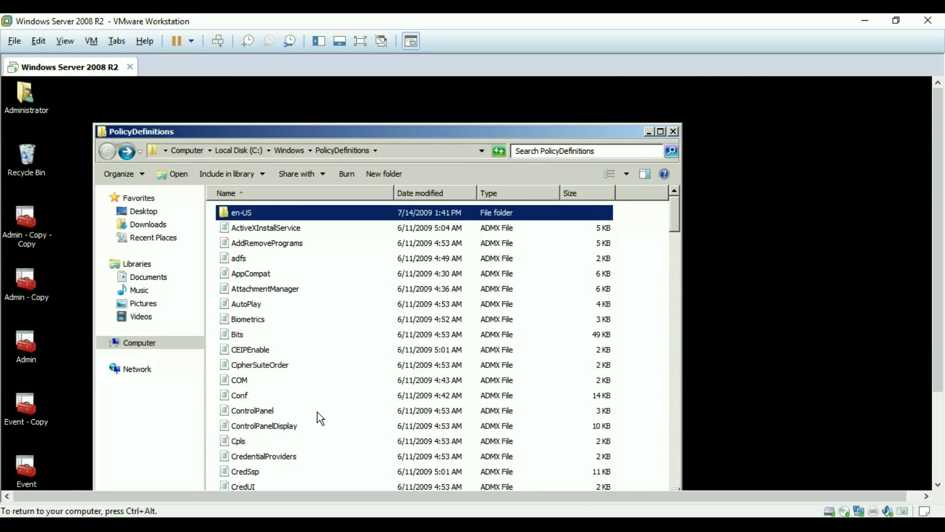
Open ControlPanelDisplay.admx in Notepad and point out where its policies section begins
{"action": "scroll", "coordinate": [317, 418], "scroll_direction": "down", "scroll_amount": 2}
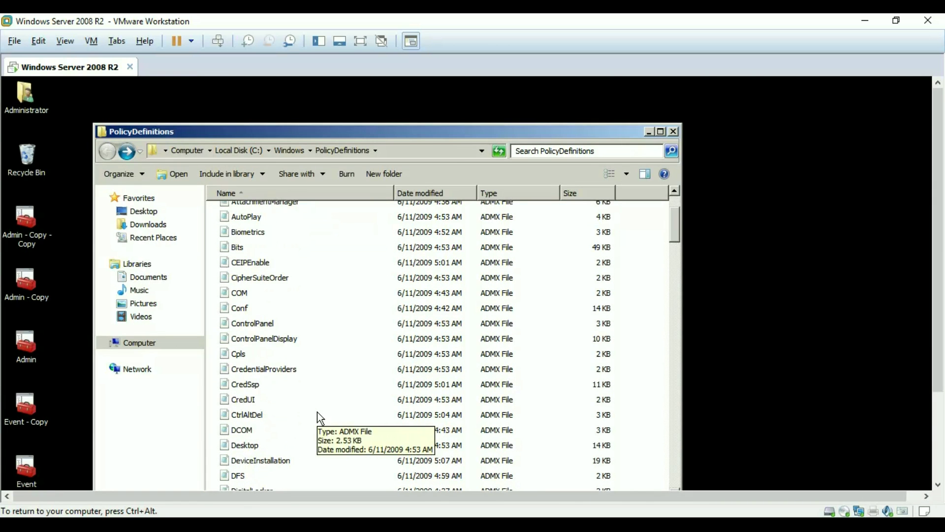
{"action": "left_click", "coordinate": [274, 343]}
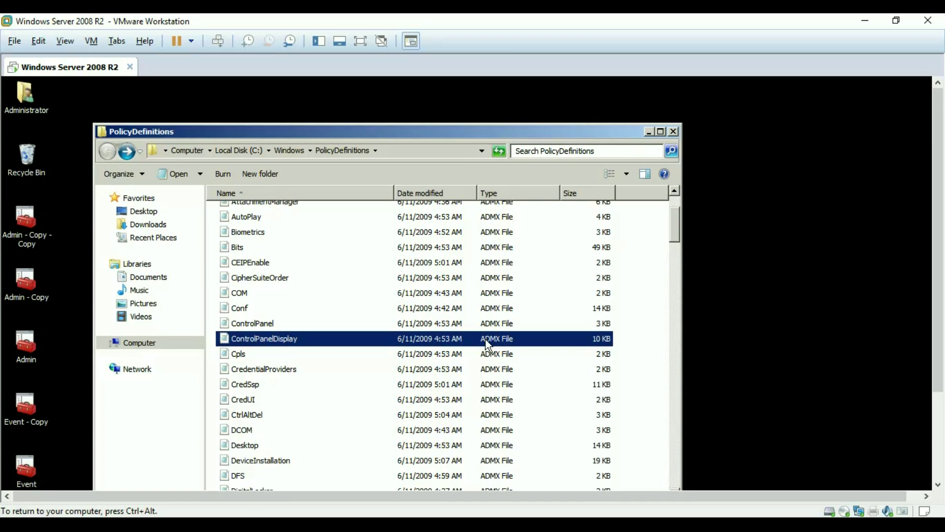
{"action": "double_click", "coordinate": [313, 341]}
{"action": "left_click", "coordinate": [326, 300]}
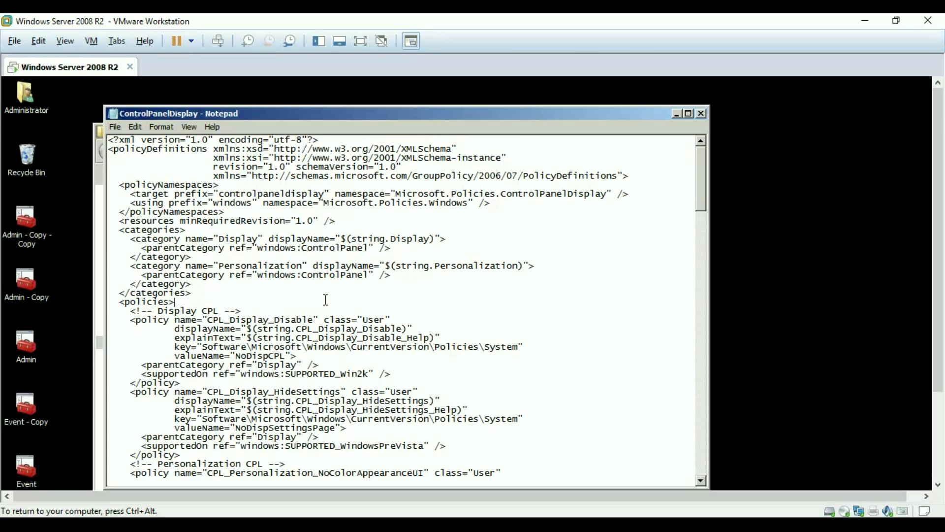
Find ScreenSaverIsSecure in the ADMX file and close the Find box
{"action": "left_click_drag", "start_coordinate": [315, 302], "coordinate": [315, 310]}
{"action": "left_click", "coordinate": [311, 299]}
{"action": "key", "text": "ctrl+f"}
{"action": "type", "text": "S"}
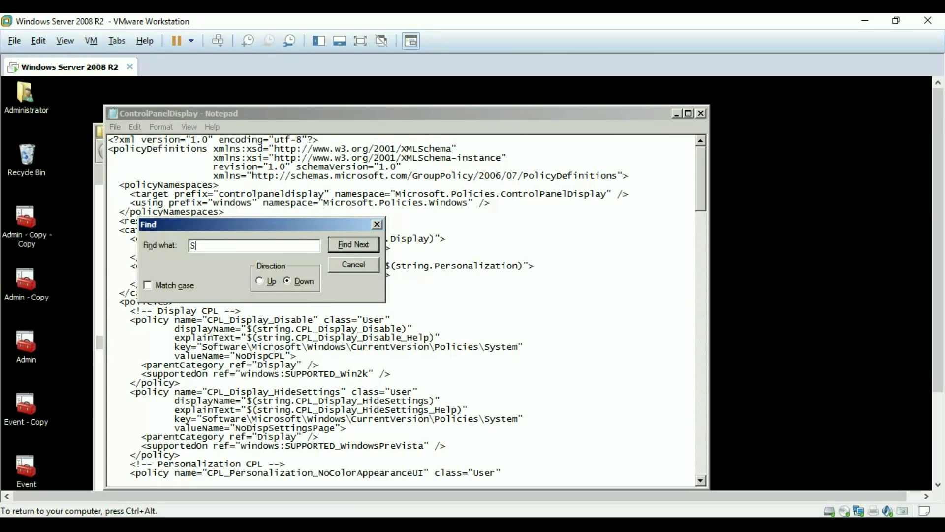
{"action": "type", "text": "creenSaverIsSecure"}
{"action": "key", "text": "Return"}
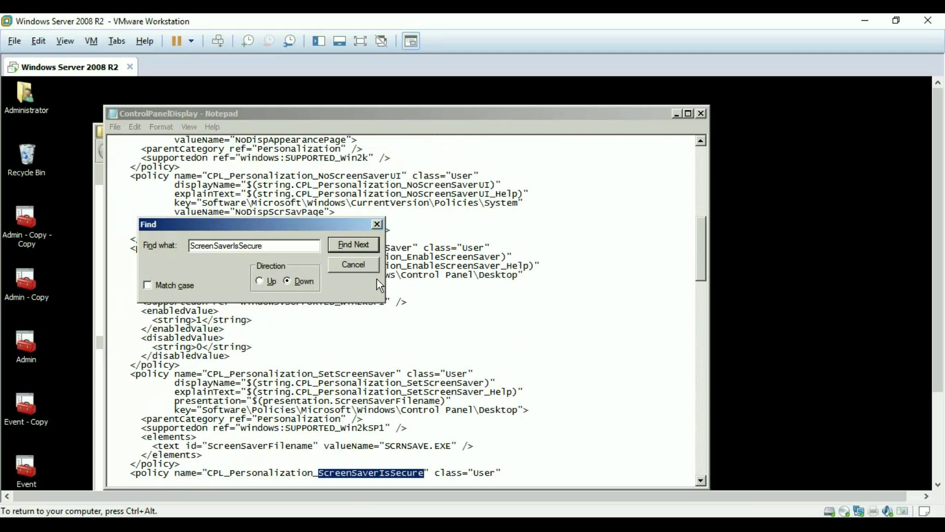
{"action": "left_click", "coordinate": [377, 225]}
Highlight the policy's displayName, explainText, registry key, enabled 1 and disabled 0, then launch Group Policy Management
{"action": "left_click_drag", "start_coordinate": [699, 257], "coordinate": [700, 291]}
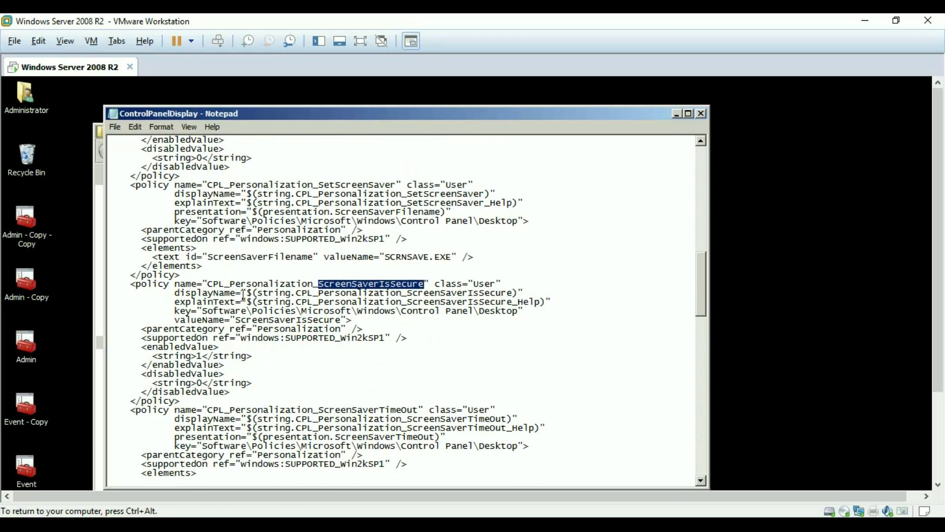
{"action": "left_click_drag", "start_coordinate": [130, 284], "coordinate": [397, 400]}
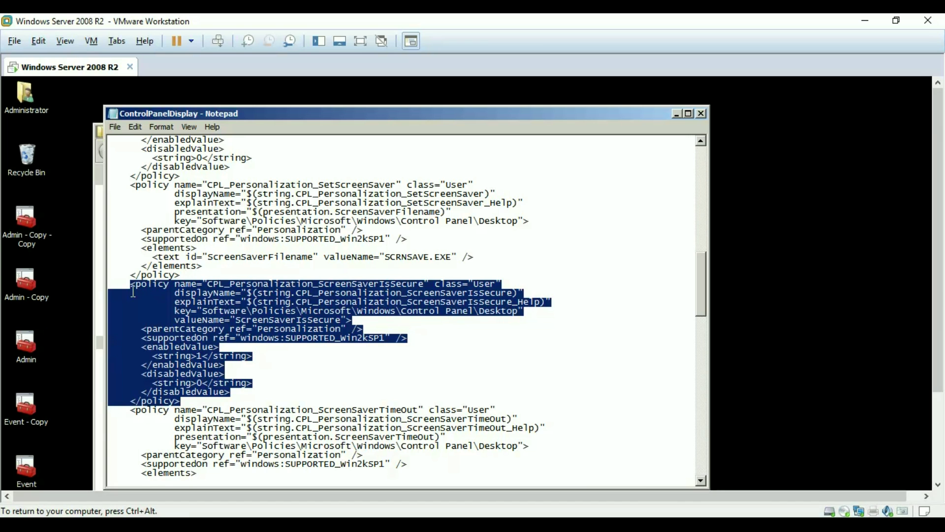
{"action": "left_click_drag", "start_coordinate": [175, 293], "coordinate": [531, 293]}
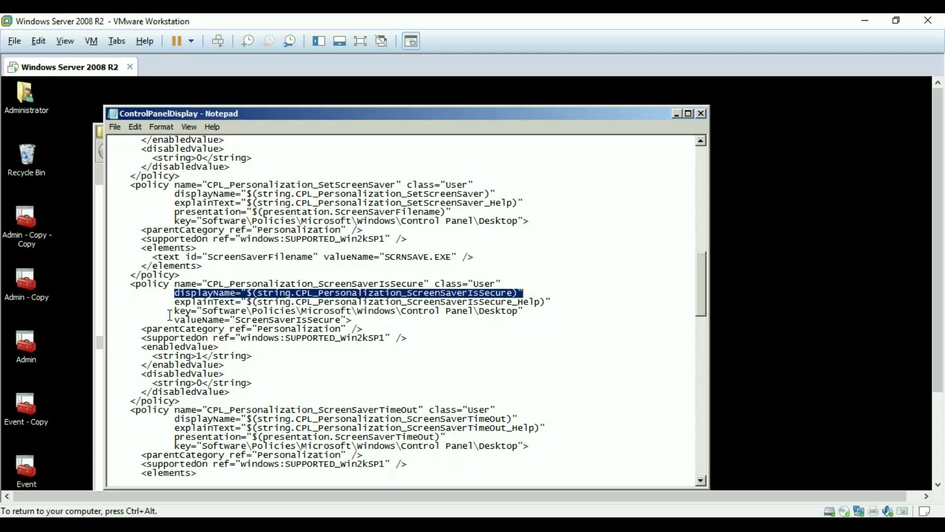
{"action": "left_click_drag", "start_coordinate": [174, 302], "coordinate": [560, 314]}
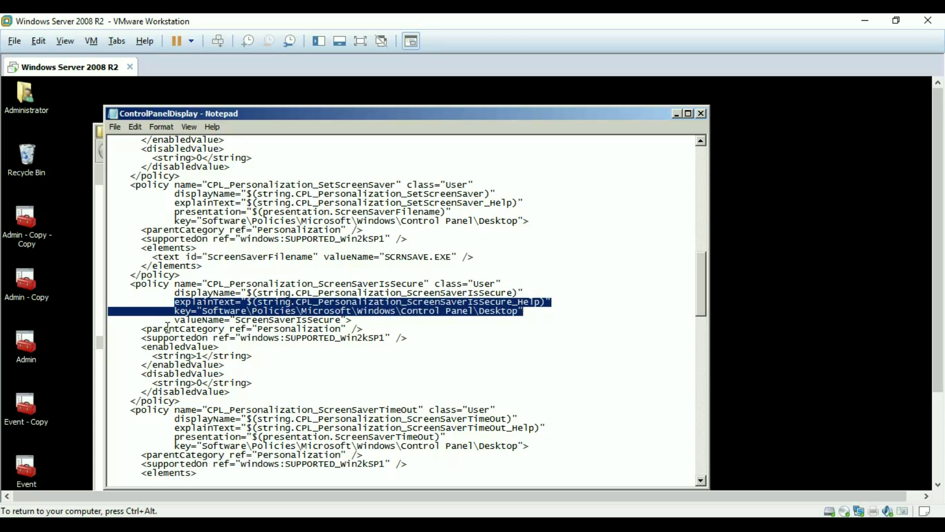
{"action": "left_click_drag", "start_coordinate": [141, 347], "coordinate": [126, 320]}
{"action": "left_click_drag", "start_coordinate": [137, 374], "coordinate": [274, 390]}
{"action": "left_click", "coordinate": [278, 388]}
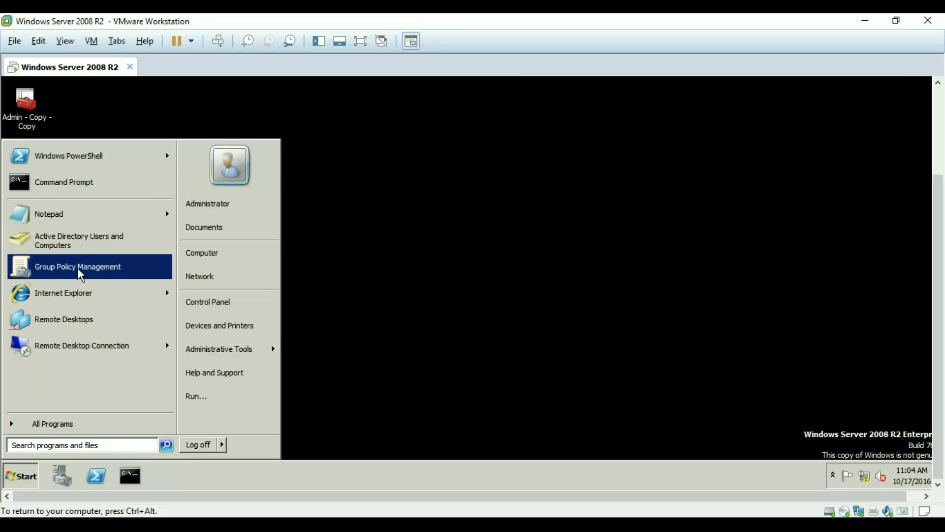
{"action": "left_click", "coordinate": [78, 267]}
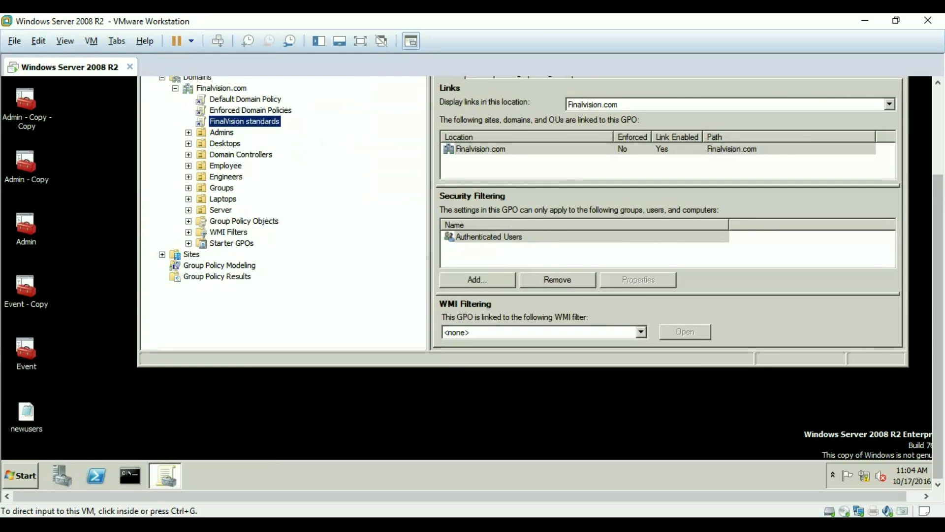
Select the Finalvision.com domain node and bring up the FinalVision standards GPO's context menu
{"action": "left_click_drag", "start_coordinate": [938, 209], "coordinate": [939, 134]}
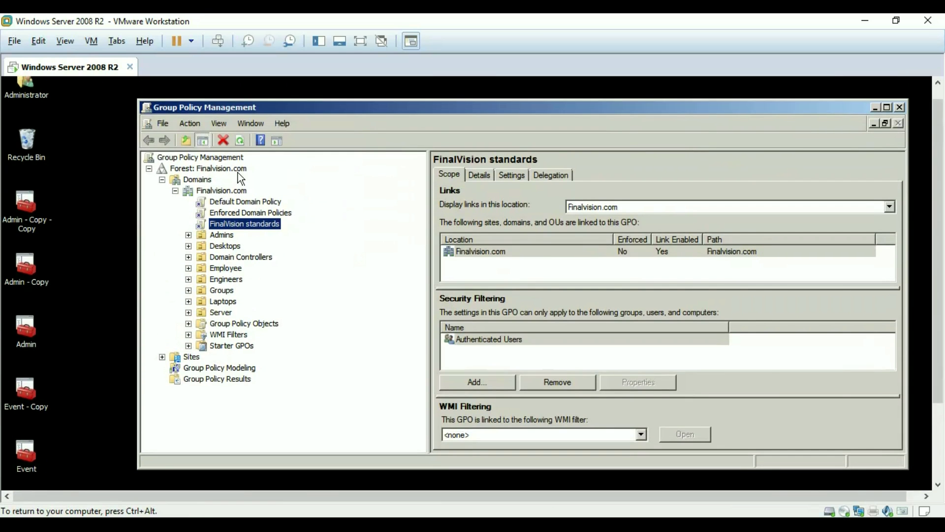
{"action": "right_click", "coordinate": [211, 158]}
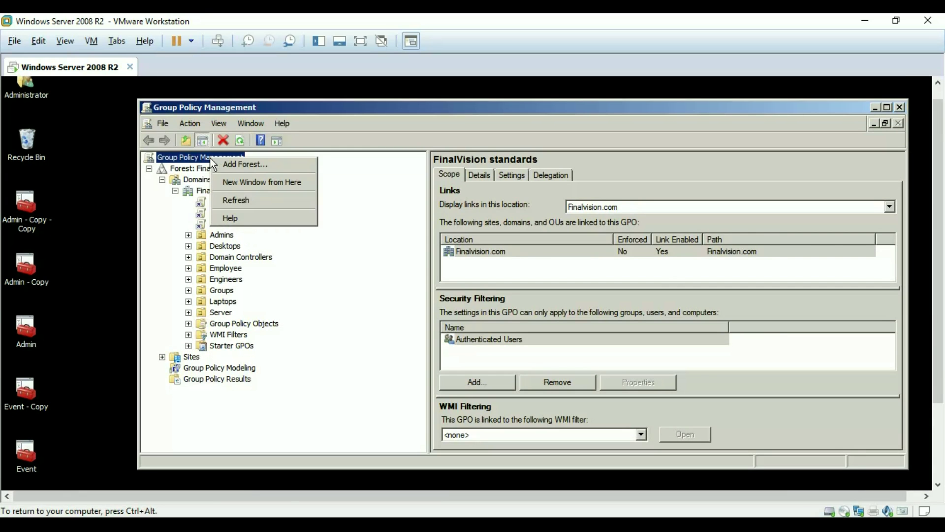
{"action": "left_click", "coordinate": [202, 191]}
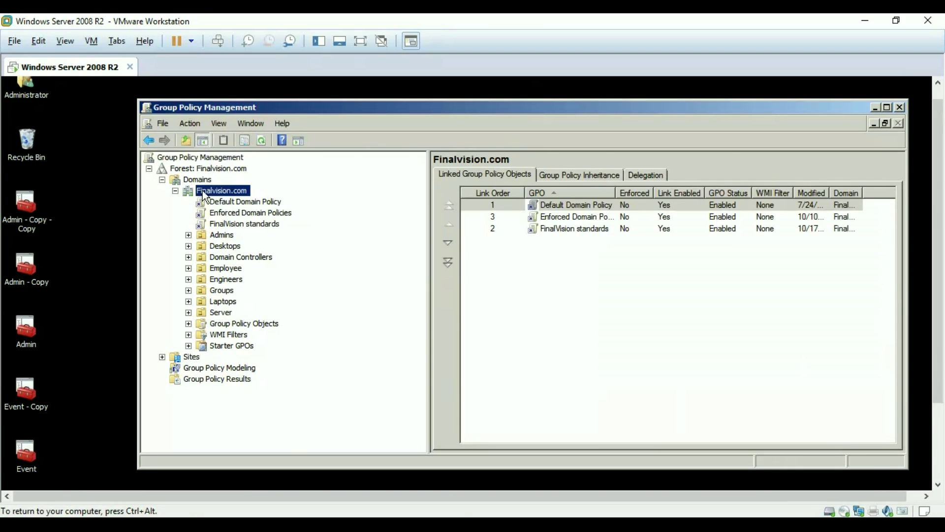
{"action": "right_click", "coordinate": [202, 191]}
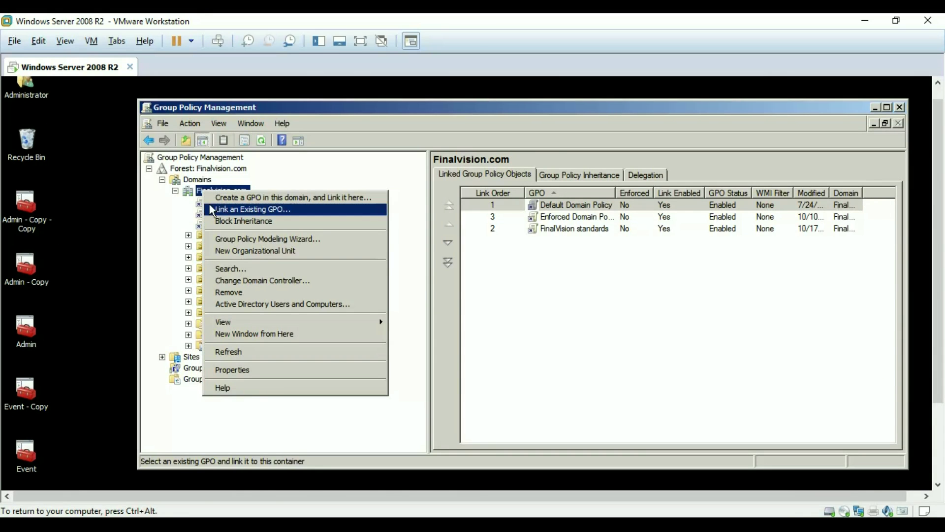
{"action": "left_click", "coordinate": [178, 208]}
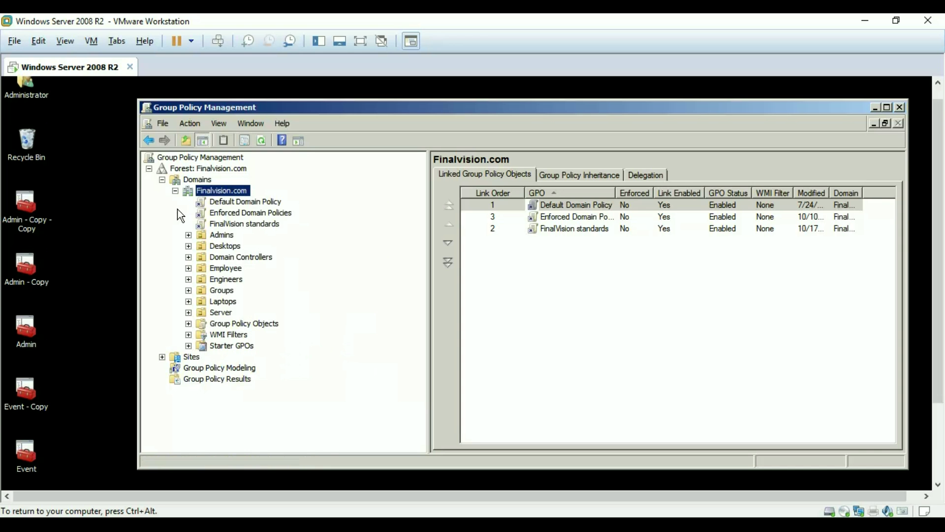
{"action": "right_click", "coordinate": [228, 222]}
Edit FinalVision standards and expand User Configuration's Administrative Templates in a widened tree pane
{"action": "left_click", "coordinate": [257, 230]}
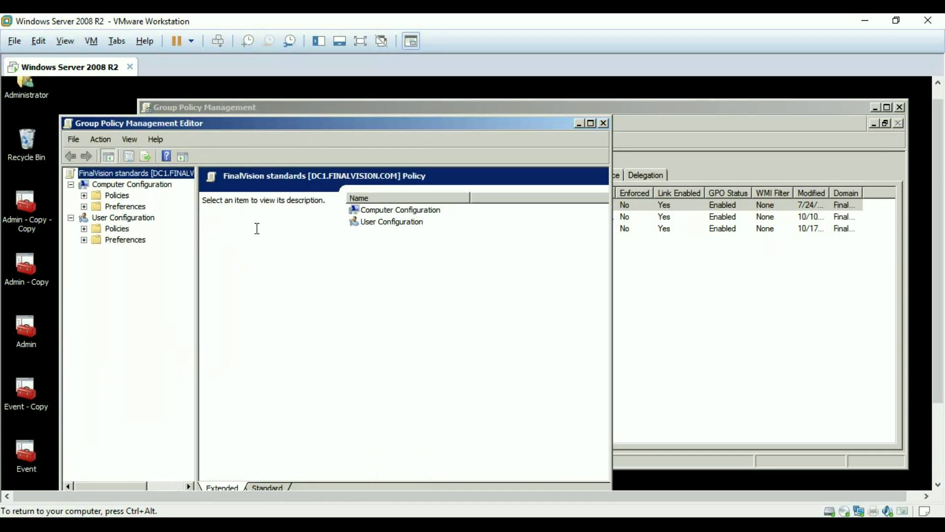
{"action": "left_click", "coordinate": [84, 229]}
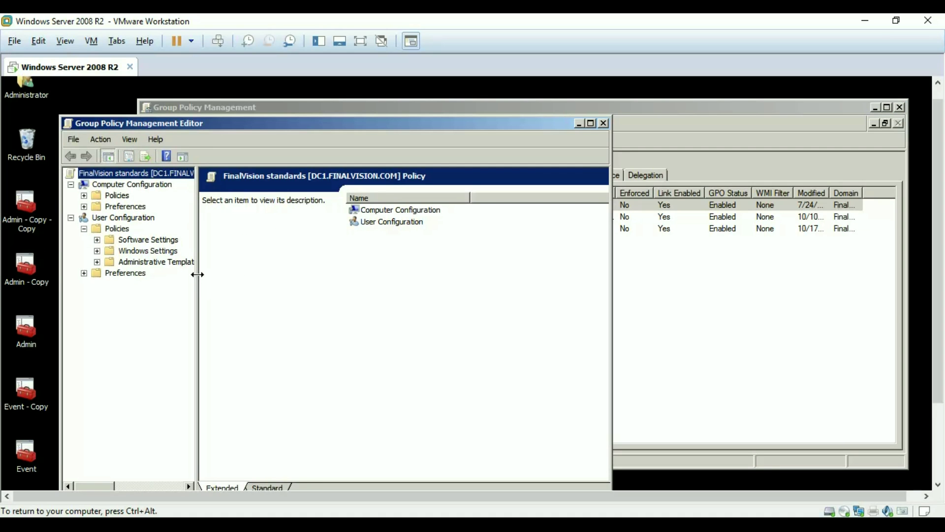
{"action": "left_click_drag", "start_coordinate": [198, 275], "coordinate": [341, 274]}
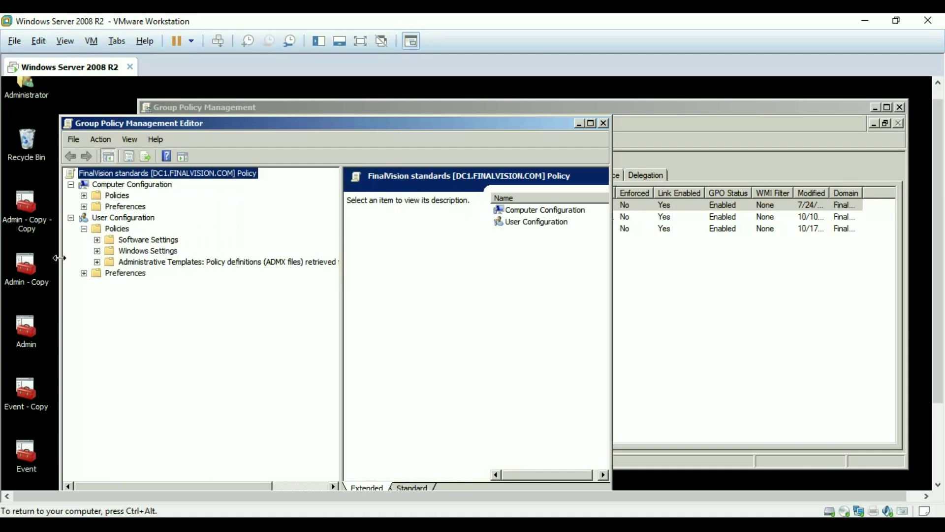
{"action": "left_click", "coordinate": [97, 262]}
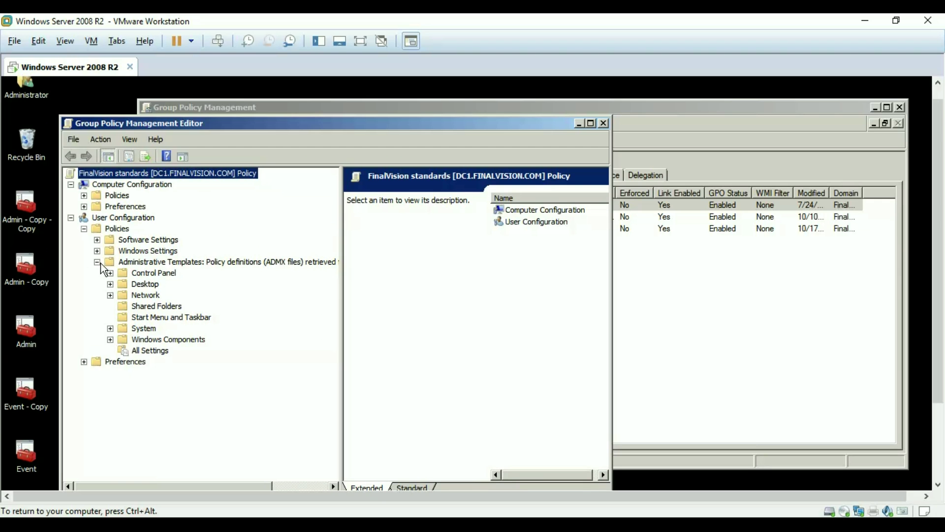
{"action": "left_click", "coordinate": [219, 265]}
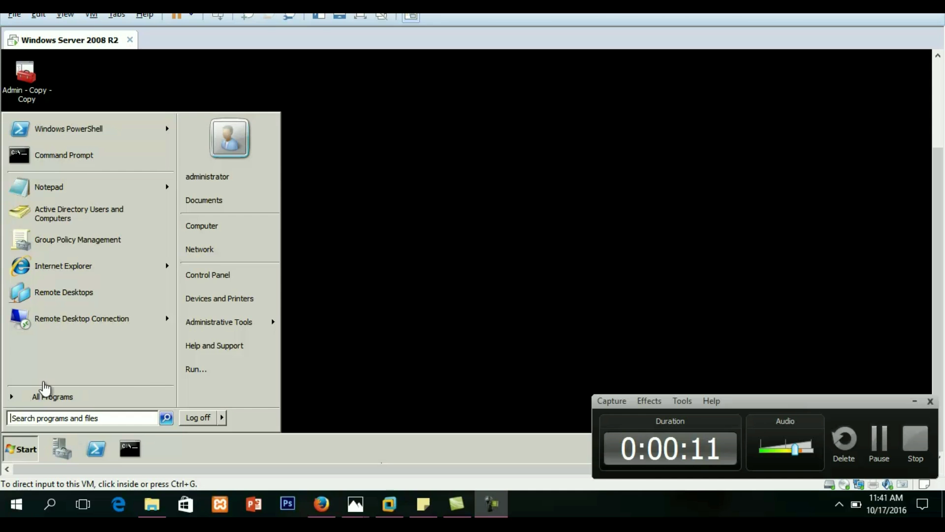
Reopen FinalVision standards in the editor and expand User Administrative Templates again to list its categories
{"action": "left_click", "coordinate": [60, 240]}
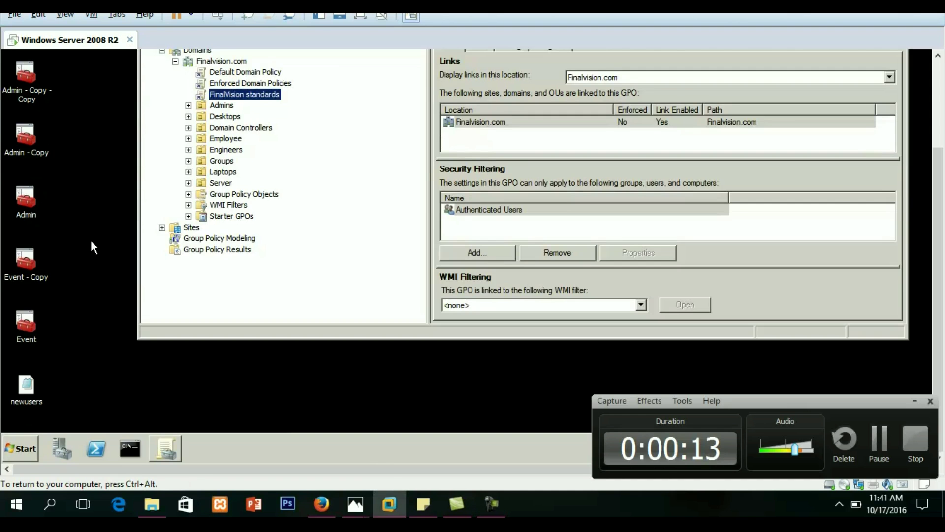
{"action": "left_click_drag", "start_coordinate": [938, 202], "coordinate": [939, 143]}
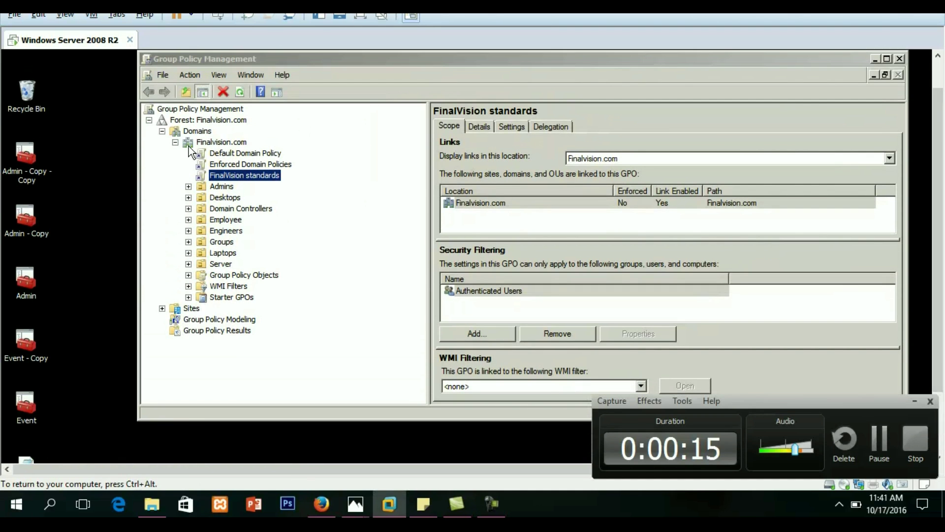
{"action": "right_click", "coordinate": [215, 175]}
{"action": "left_click", "coordinate": [225, 180]}
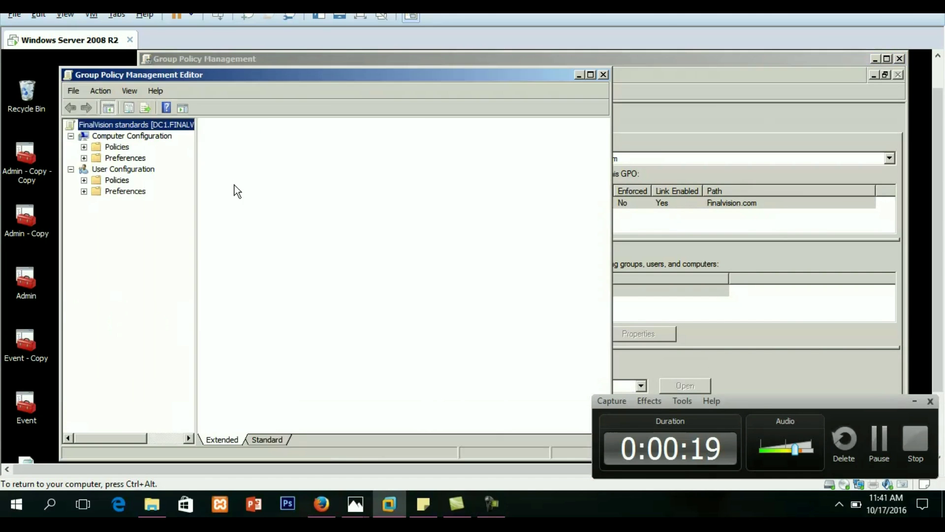
{"action": "left_click", "coordinate": [84, 180]}
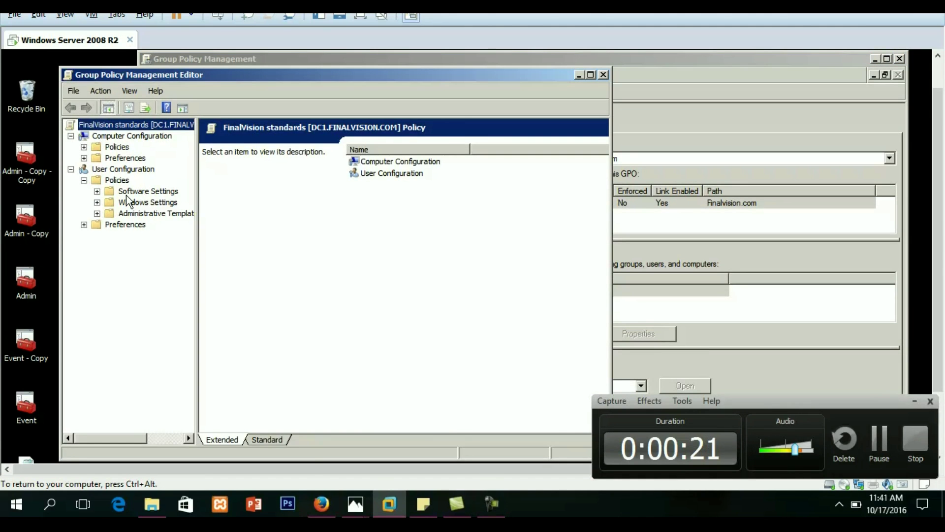
{"action": "left_click_drag", "start_coordinate": [201, 227], "coordinate": [465, 270]}
{"action": "left_click", "coordinate": [217, 213]}
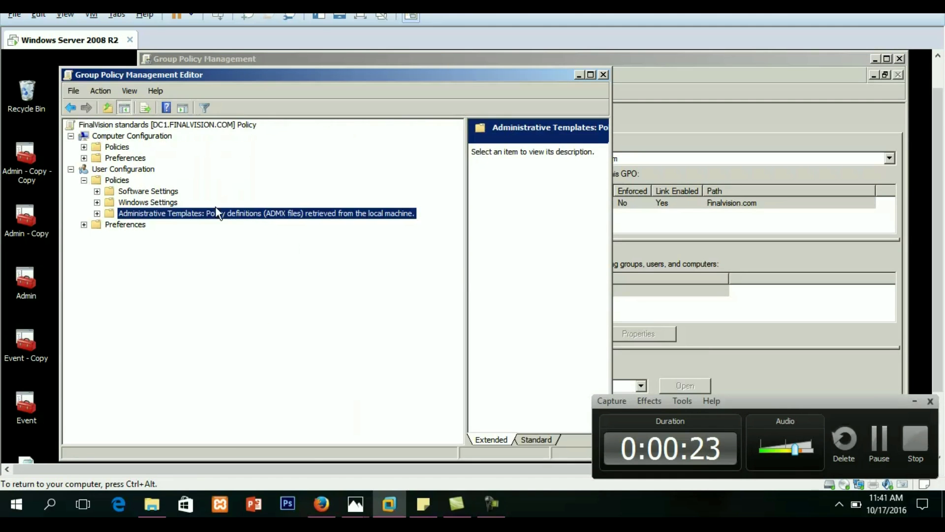
{"action": "double_click", "coordinate": [217, 213]}
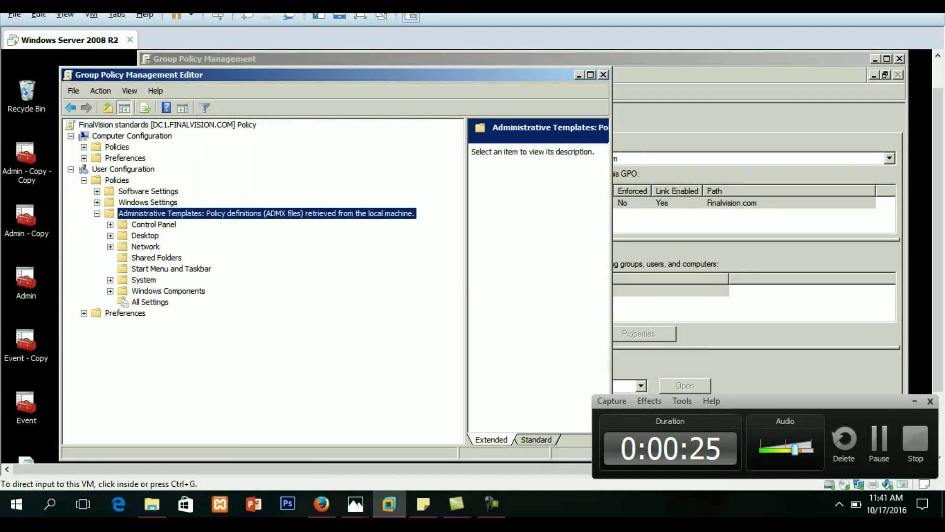
{"action": "left_click", "coordinate": [925, 195]}
{"action": "left_click_drag", "start_coordinate": [939, 195], "coordinate": [920, 297]}
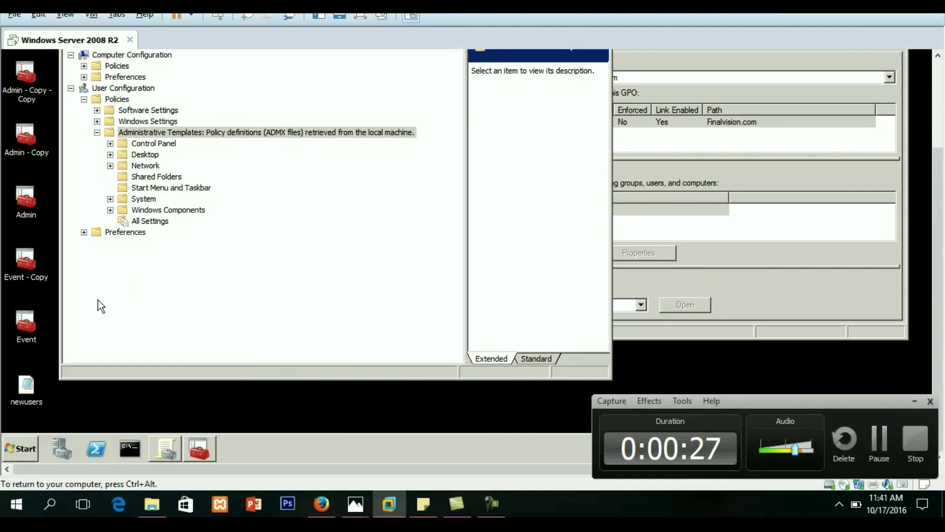
Create a folder named PolicyDefinitions in \\finalvision\SYSVOL\finalvision.com\Policies
{"action": "left_click", "coordinate": [21, 451]}
{"action": "type", "text": "\\\\"}
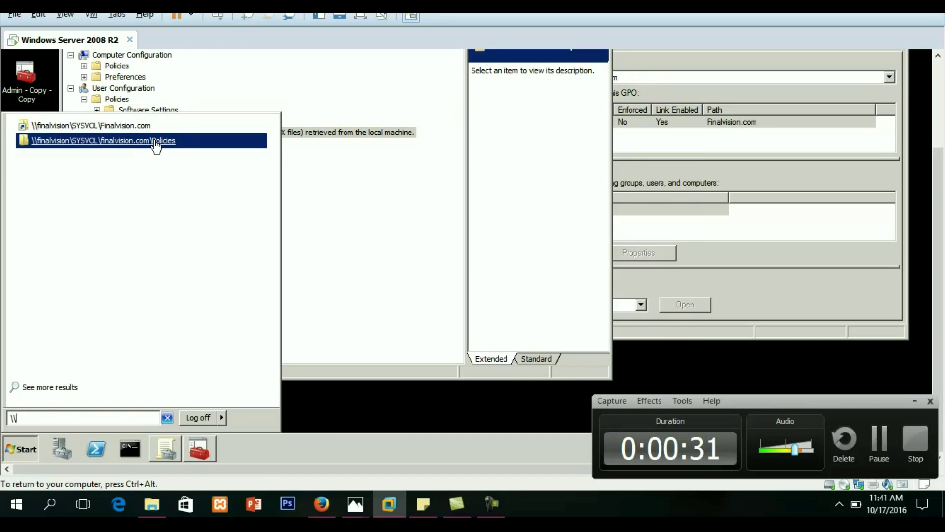
{"action": "left_click", "coordinate": [123, 140]}
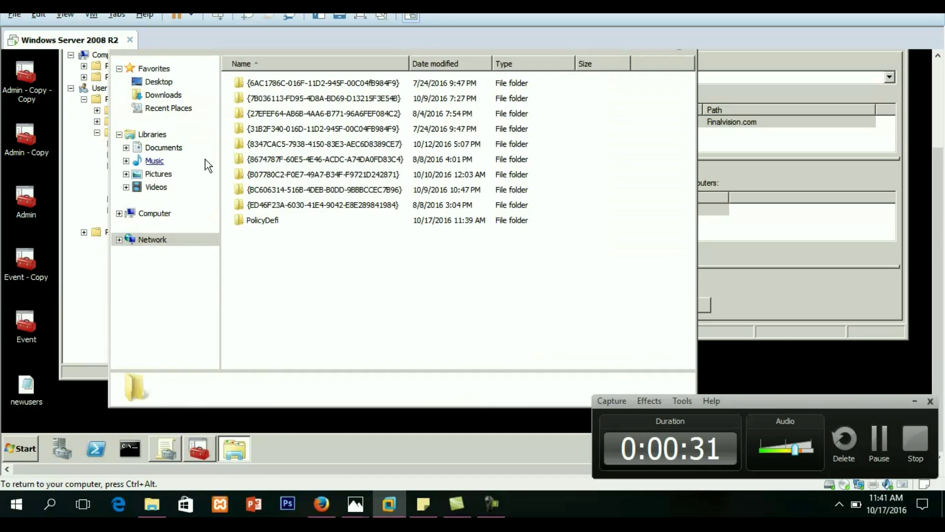
{"action": "left_click", "coordinate": [279, 221]}
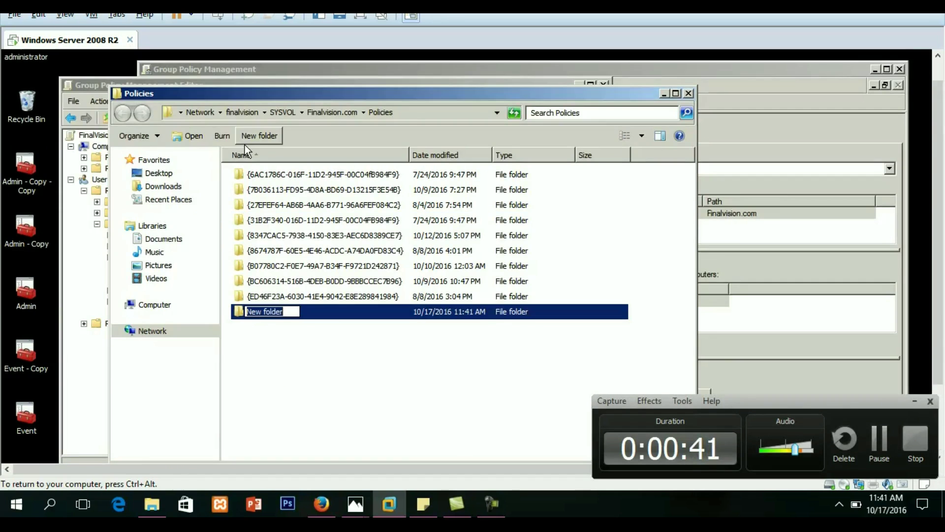
{"action": "type", "text": "Poli"}
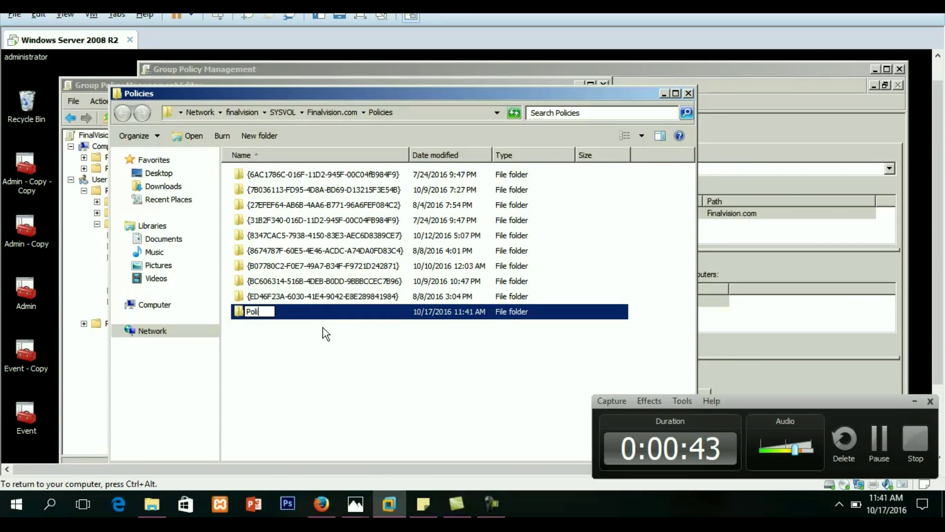
{"action": "type", "text": "cyDefinitions"}
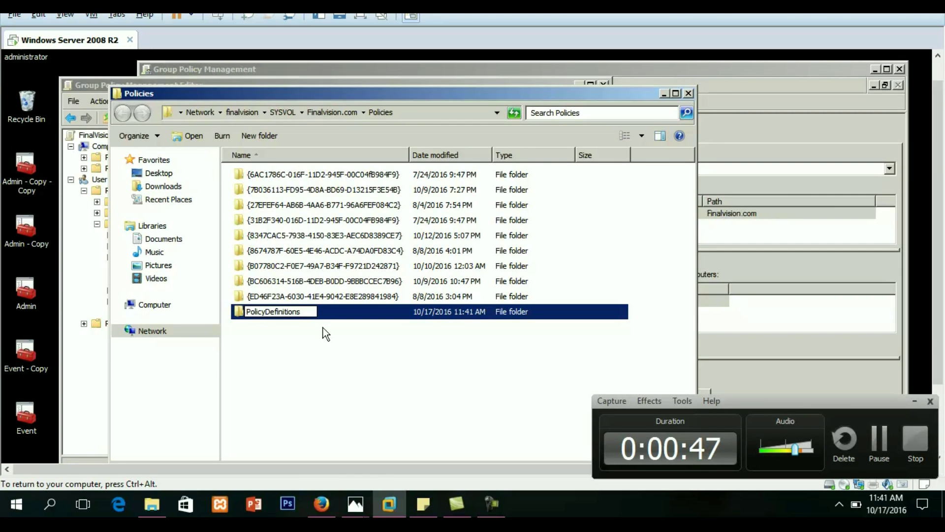
{"action": "key", "text": "Return"}
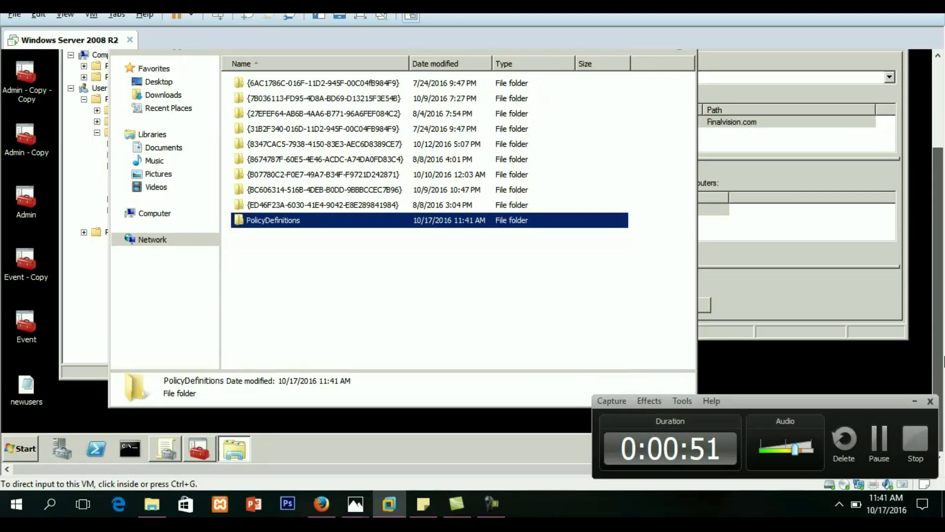
{"action": "left_click", "coordinate": [21, 448]}
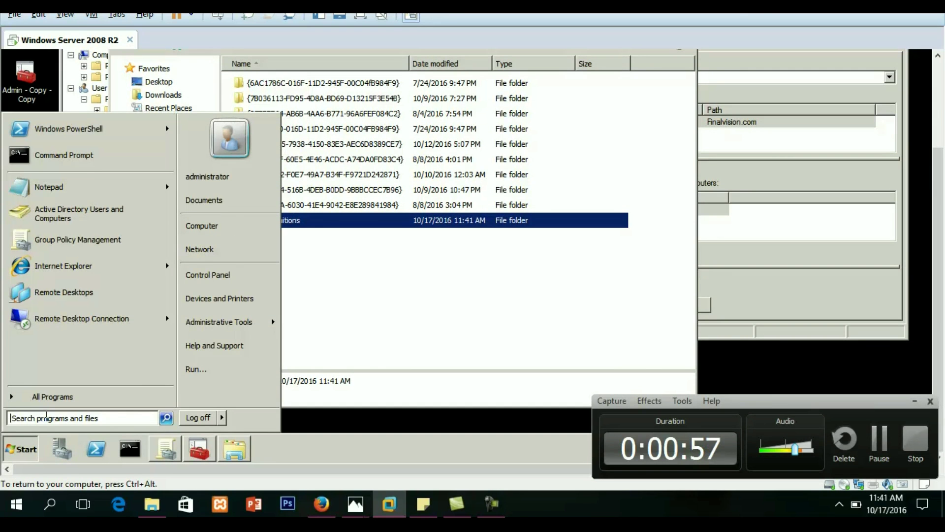
Open %SystemRoot%\PolicyDefinitions and select all 157 template files with Ctrl+A
{"action": "type", "text": "%"}
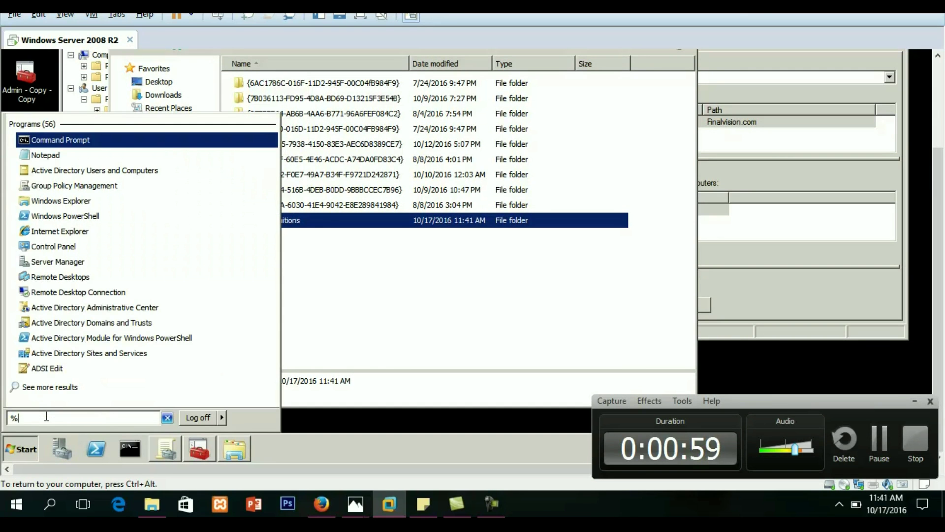
{"action": "type", "text": "Syst"}
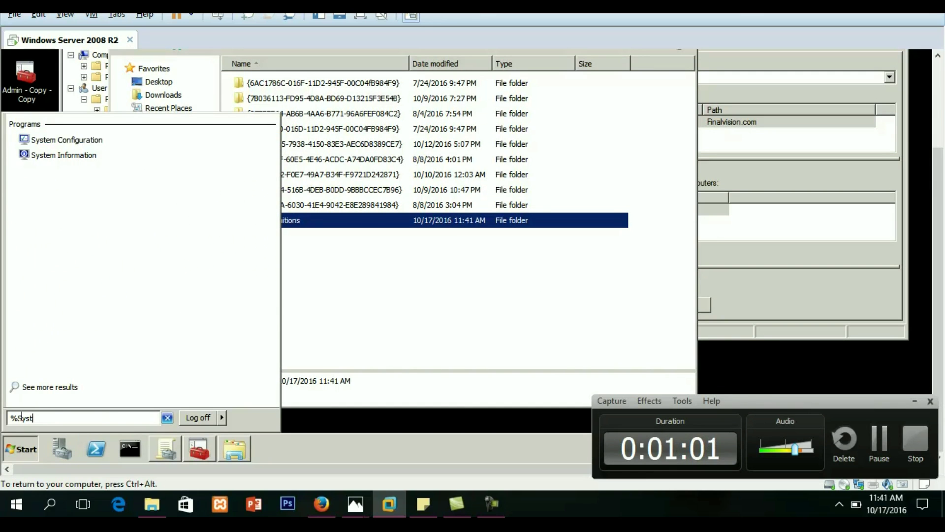
{"action": "type", "text": "emRoot%"}
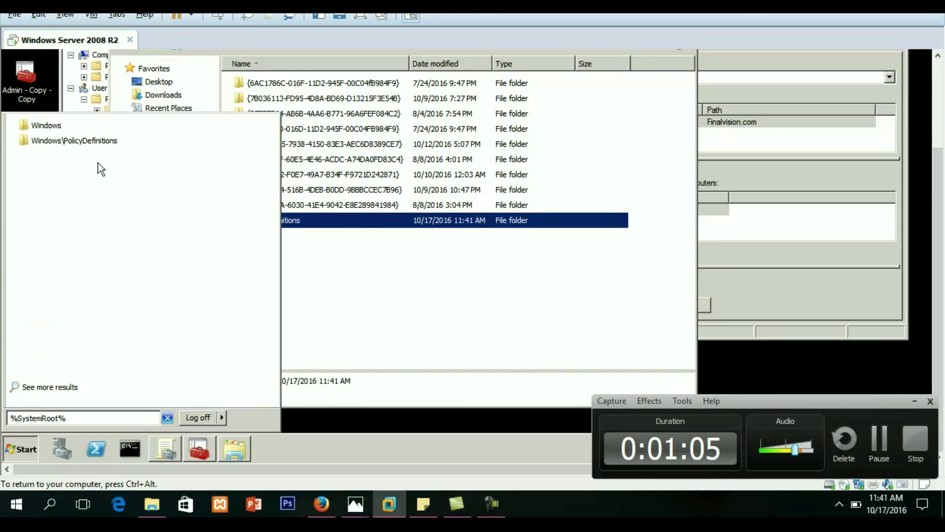
{"action": "left_click", "coordinate": [99, 141]}
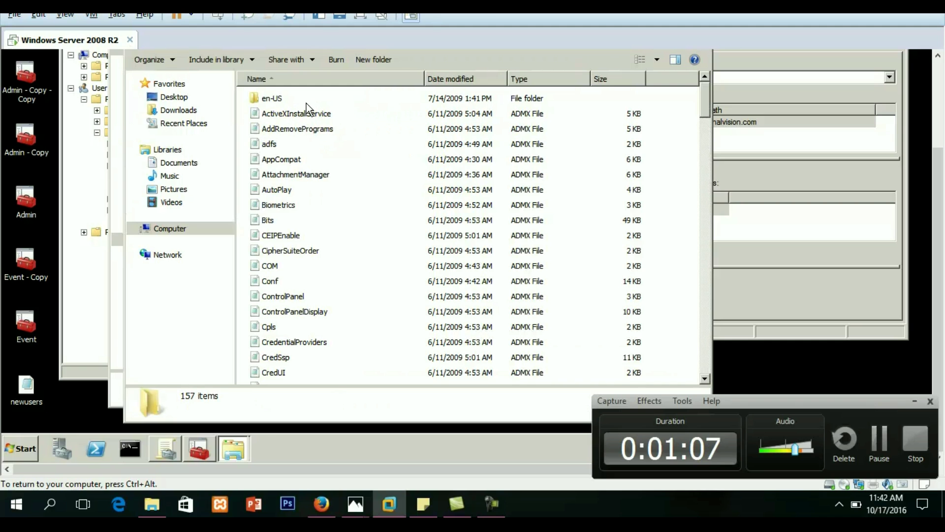
{"action": "left_click", "coordinate": [306, 102]}
{"action": "key", "text": "ctrl+a"}
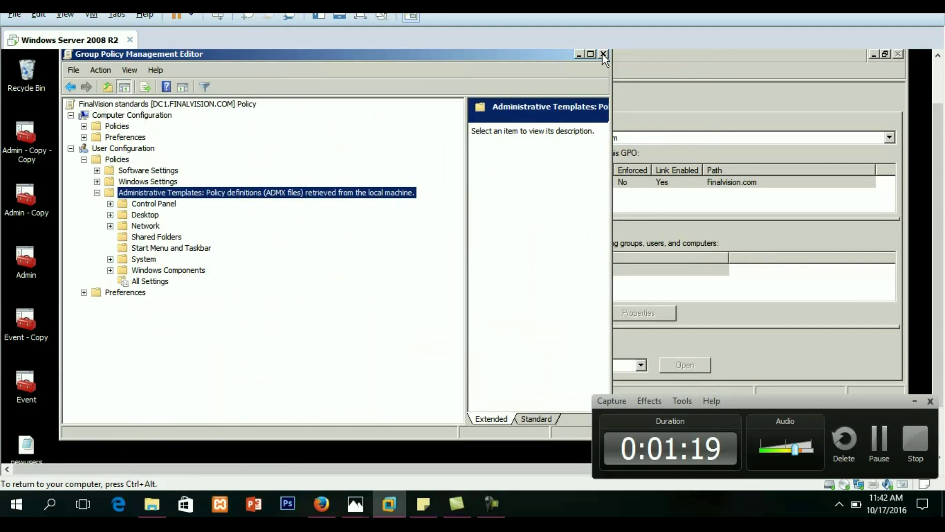
Close the policy editor and reopen FinalVision standards for editing
{"action": "left_click", "coordinate": [603, 54]}
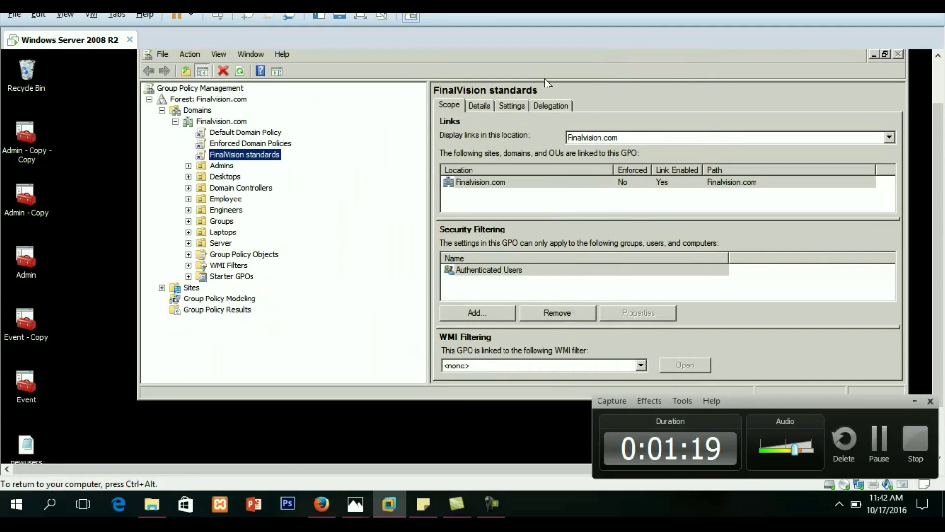
{"action": "right_click", "coordinate": [261, 155]}
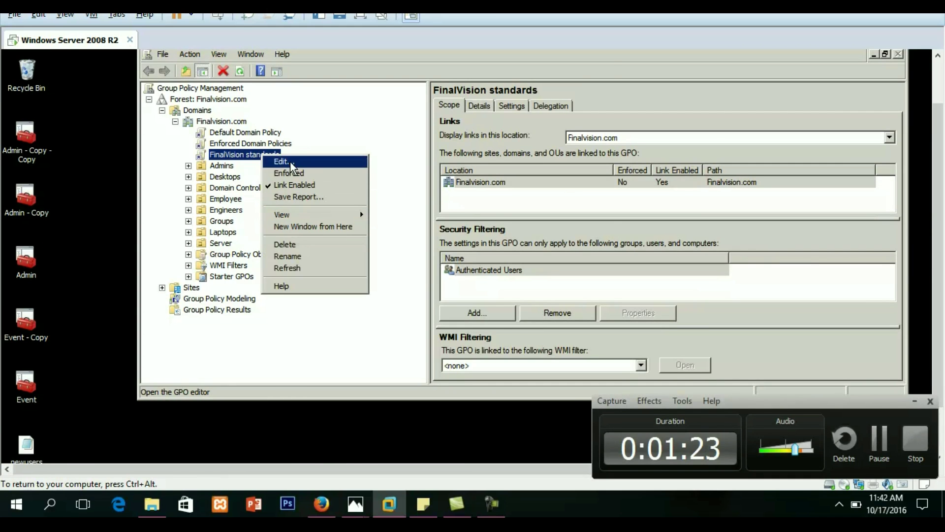
{"action": "left_click", "coordinate": [291, 161]}
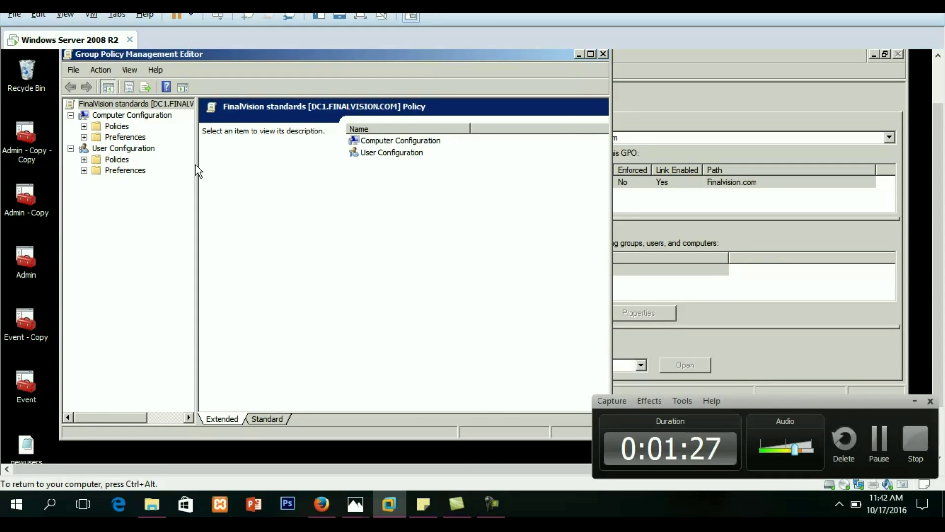
Expand User Configuration > Policies > Administrative Templates and maximize the editor window
{"action": "left_click_drag", "start_coordinate": [199, 163], "coordinate": [418, 167]}
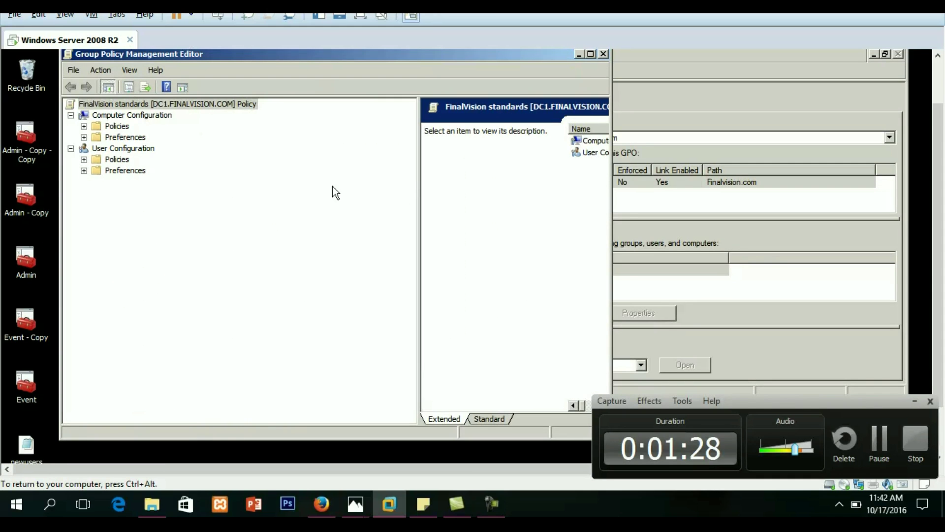
{"action": "left_click", "coordinate": [84, 160]}
{"action": "left_click", "coordinate": [97, 192]}
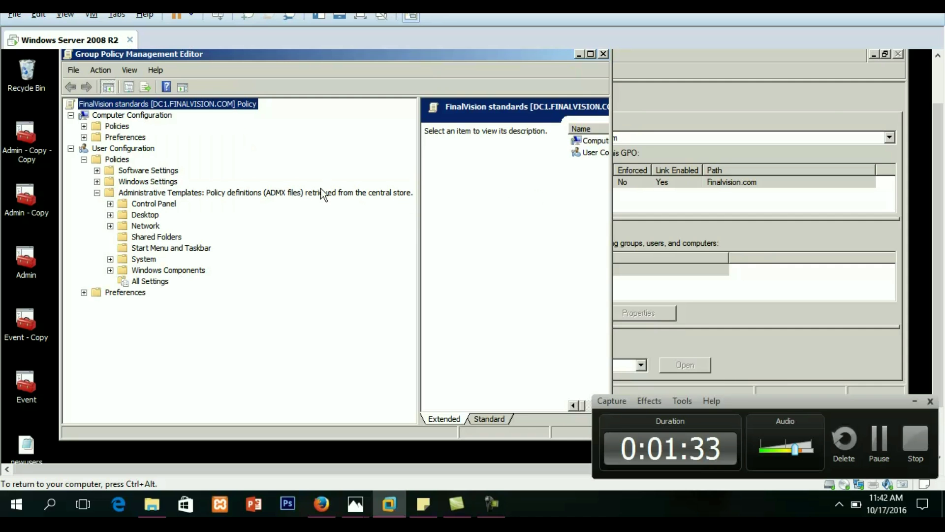
{"action": "left_click", "coordinate": [279, 194]}
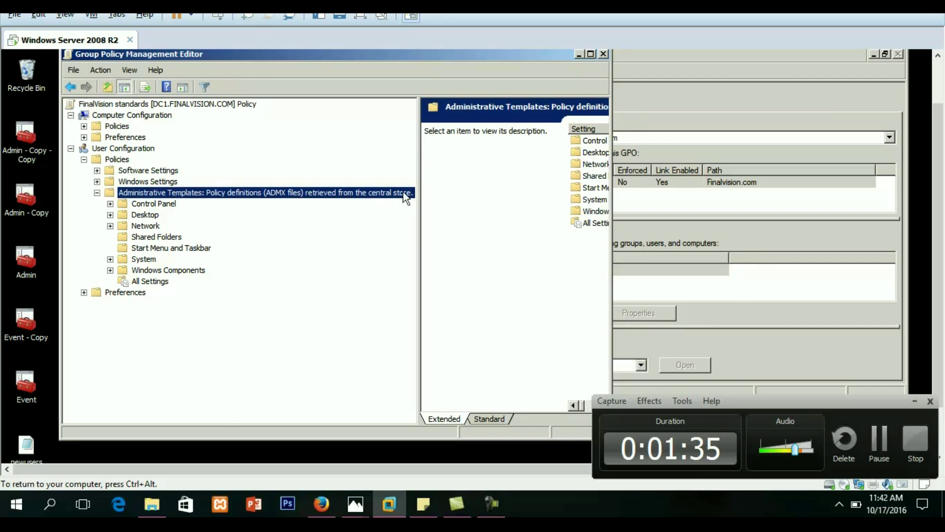
{"action": "left_click_drag", "start_coordinate": [610, 155], "coordinate": [941, 156]}
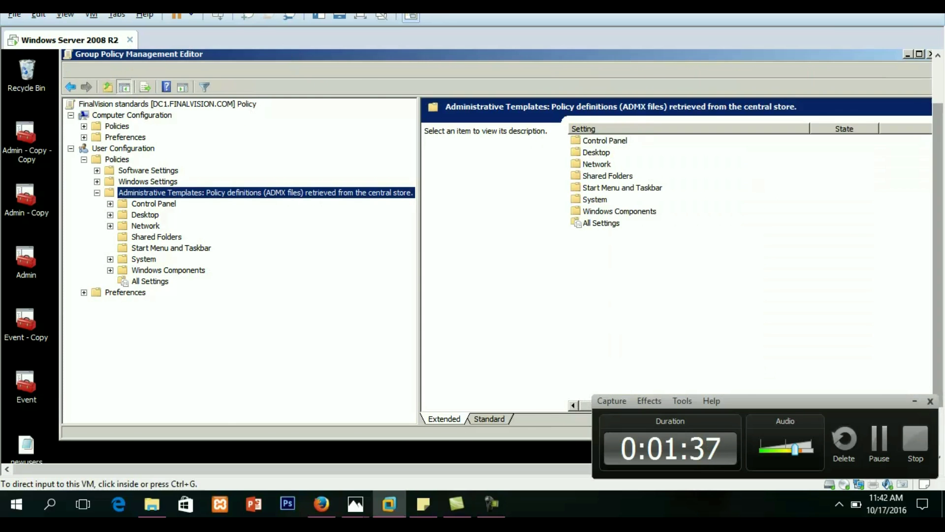